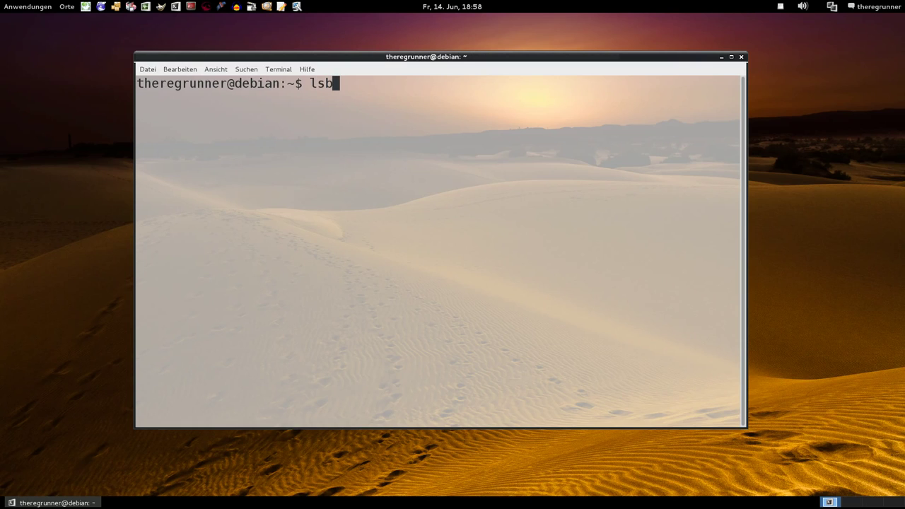
Run lsb_release -a in the terminal and highlight the codename and release number in its output
{"action": "key", "text": "Tab"}
{"action": "type", "text": "-a"}
{"action": "key", "text": "Return"}
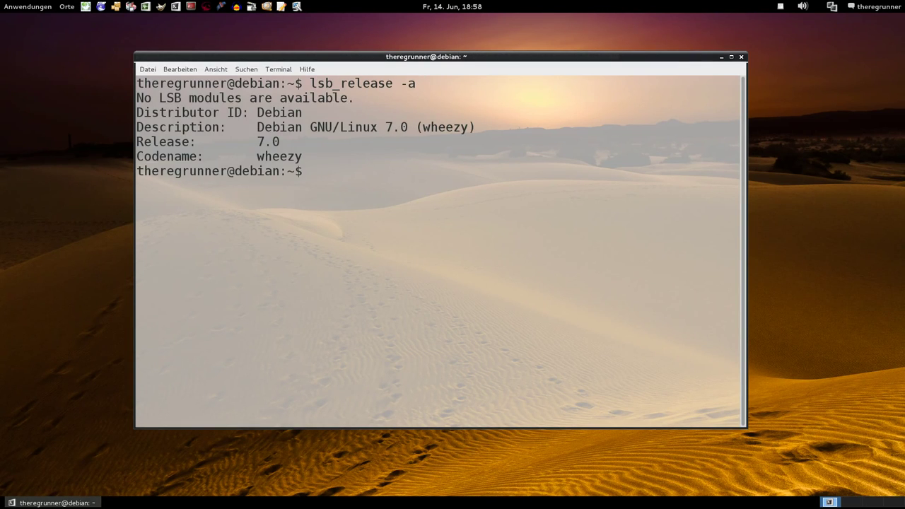
{"action": "left_click_drag", "start_coordinate": [318, 158], "coordinate": [256, 156]}
{"action": "double_click", "coordinate": [268, 141]}
{"action": "left_click", "coordinate": [322, 178]}
Reposition the terminal window on the desktop and close it
{"action": "left_click_drag", "start_coordinate": [387, 58], "coordinate": [426, 69]}
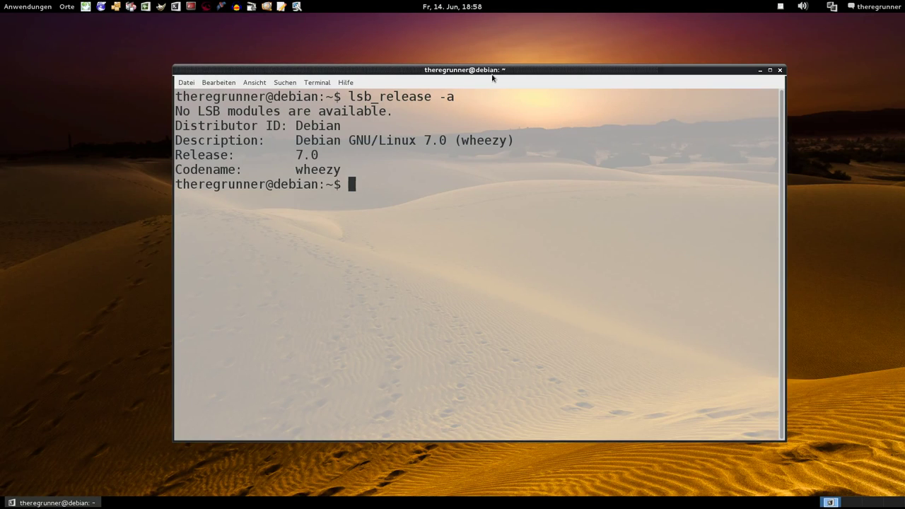
{"action": "left_click_drag", "start_coordinate": [492, 74], "coordinate": [482, 77]}
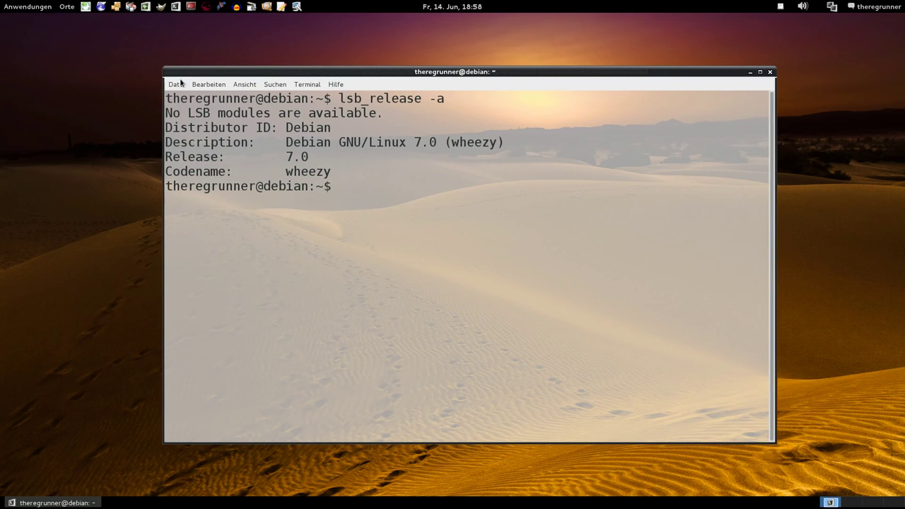
{"action": "left_click_drag", "start_coordinate": [298, 76], "coordinate": [294, 79]}
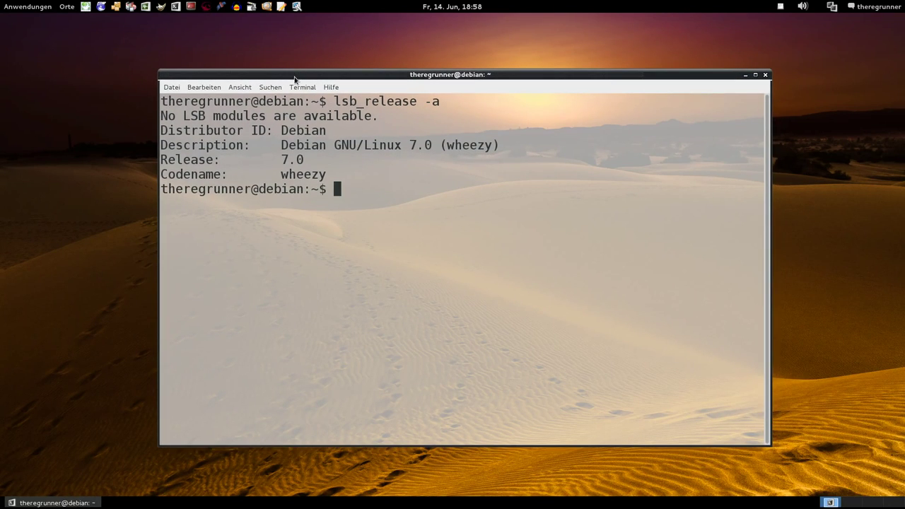
{"action": "left_click", "coordinate": [765, 75]}
Open the home folder in the file manager, restore its window to a smaller size, and close it
{"action": "left_click", "coordinate": [267, 7]}
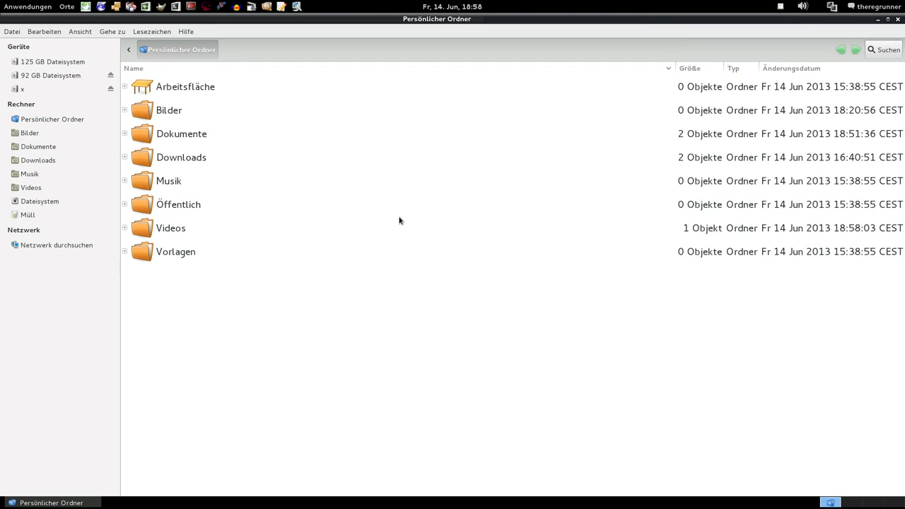
{"action": "double_click", "coordinate": [484, 19]}
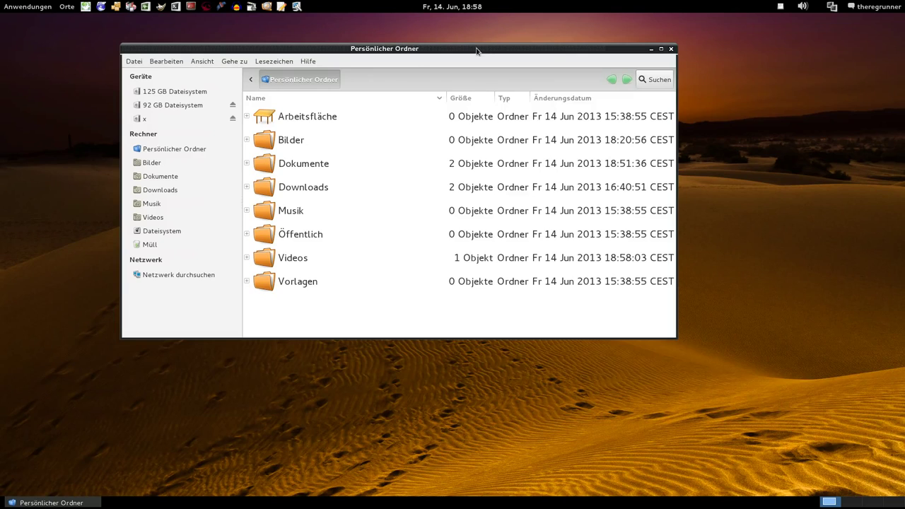
{"action": "left_click_drag", "start_coordinate": [481, 48], "coordinate": [496, 84]}
{"action": "left_click", "coordinate": [684, 85]}
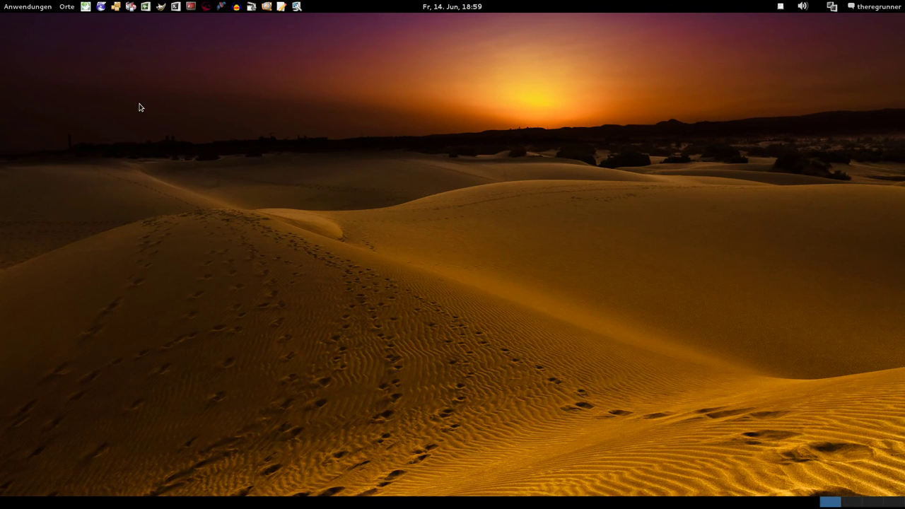
Examine the user menu's options and the Zubehör category among the installed applications
{"action": "left_click", "coordinate": [870, 7]}
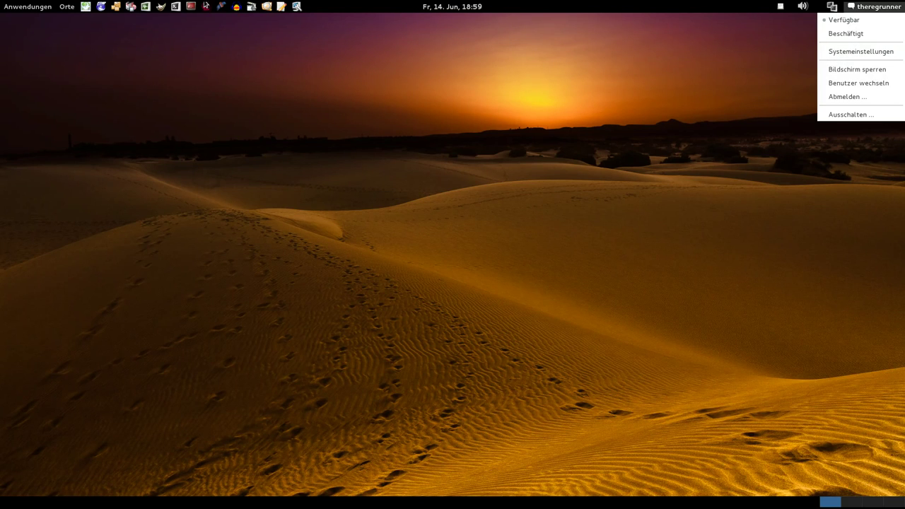
{"action": "left_click", "coordinate": [29, 9]}
{"action": "left_click", "coordinate": [29, 9]}
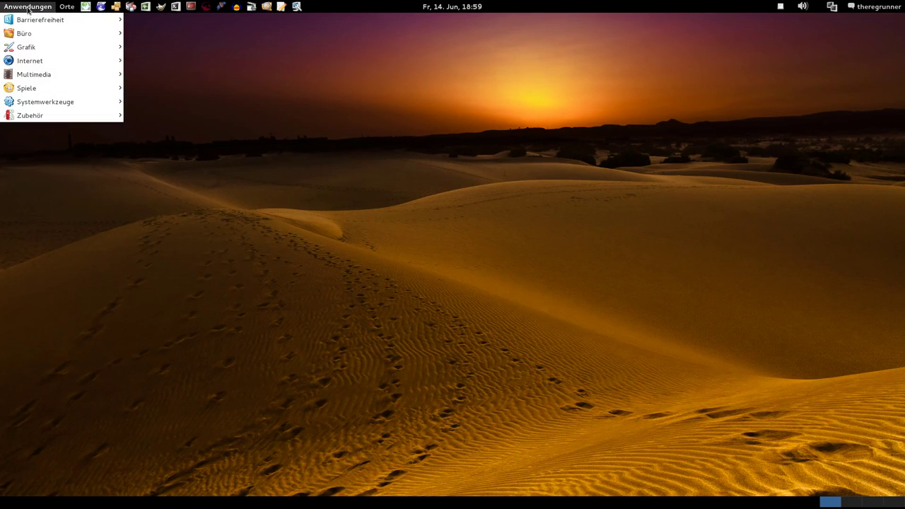
{"action": "mouse_move", "coordinate": [57, 120]}
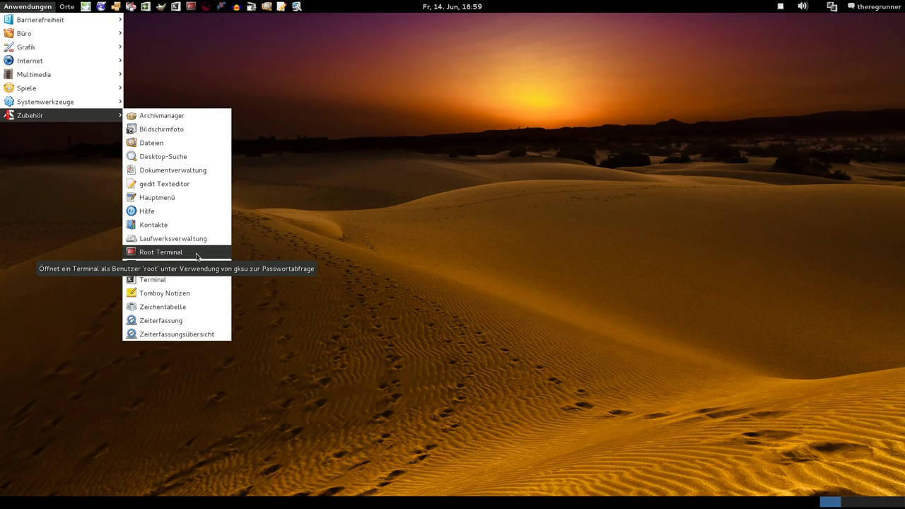
{"action": "left_click", "coordinate": [325, 181]}
Open a regular terminal and close it, and call up the root terminal's password prompt and cancel it
{"action": "left_click", "coordinate": [175, 6]}
{"action": "left_click_drag", "start_coordinate": [283, 61], "coordinate": [252, 72]}
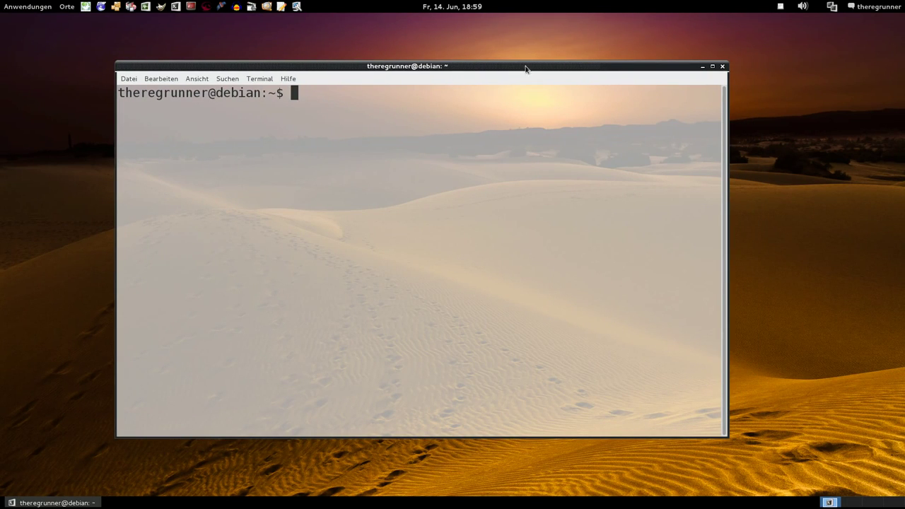
{"action": "left_click", "coordinate": [723, 67]}
{"action": "left_click", "coordinate": [191, 6]}
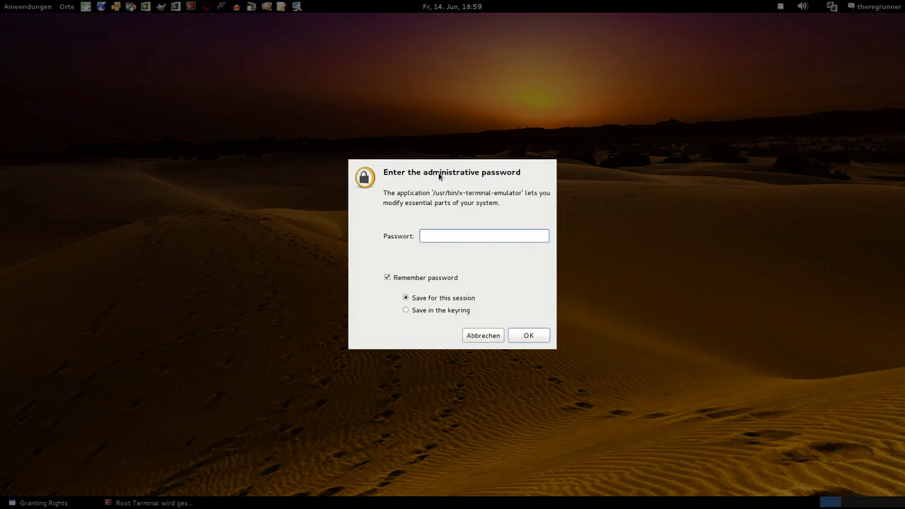
{"action": "left_click", "coordinate": [481, 336]}
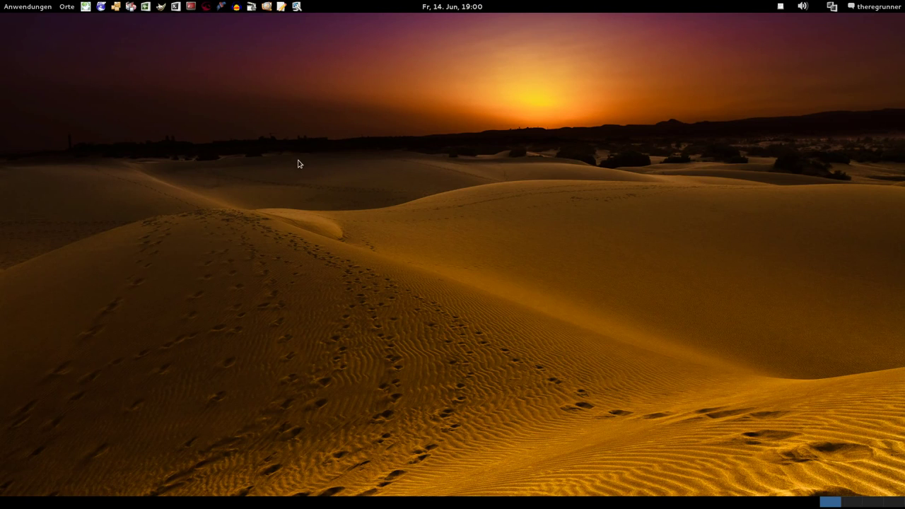
Open the Software hinzufügen/entfernen tool, maximize its window to view the package categories, and close it
{"action": "left_click", "coordinate": [115, 6]}
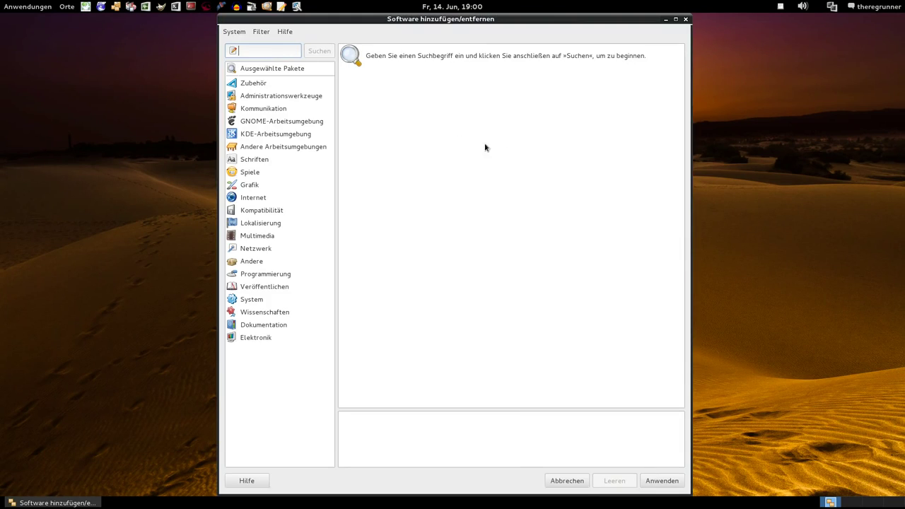
{"action": "double_click", "coordinate": [466, 22]}
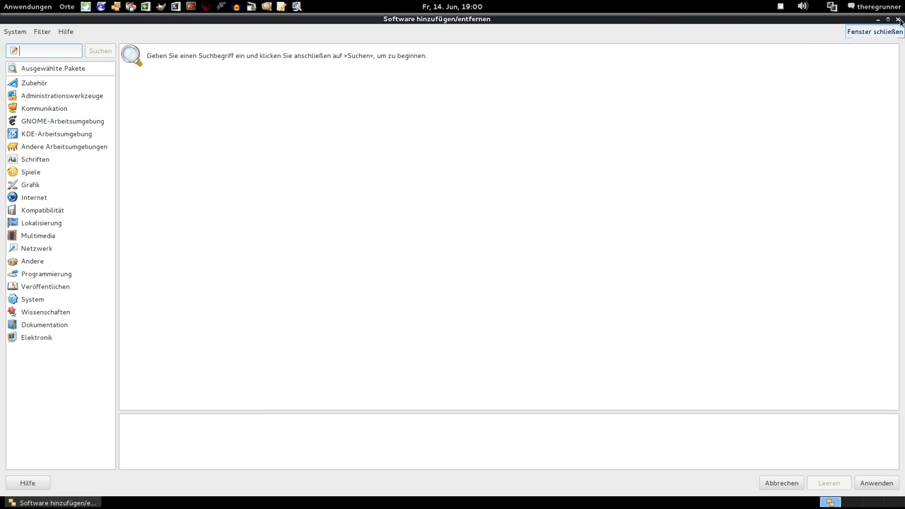
{"action": "left_click", "coordinate": [898, 20]}
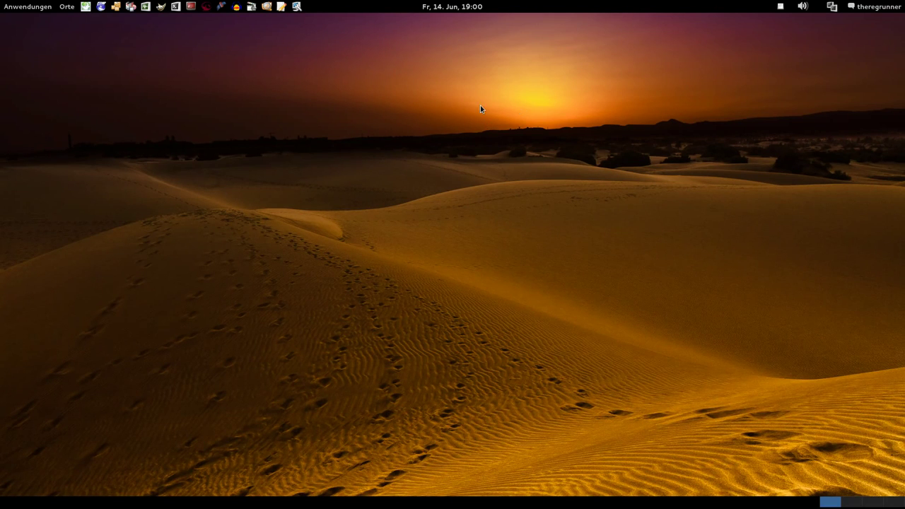
Look through the installed applications in the Büro, Grafik and Internet categories
{"action": "left_click", "coordinate": [29, 10]}
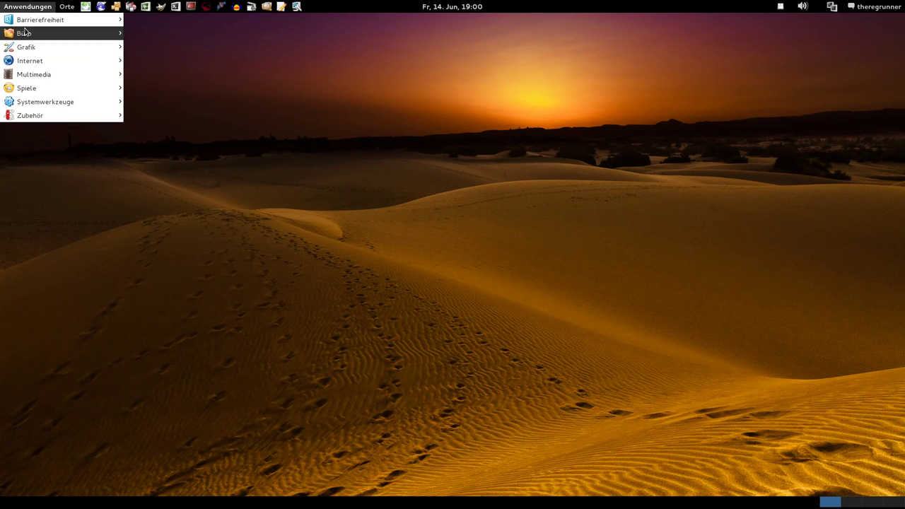
{"action": "mouse_move", "coordinate": [27, 23]}
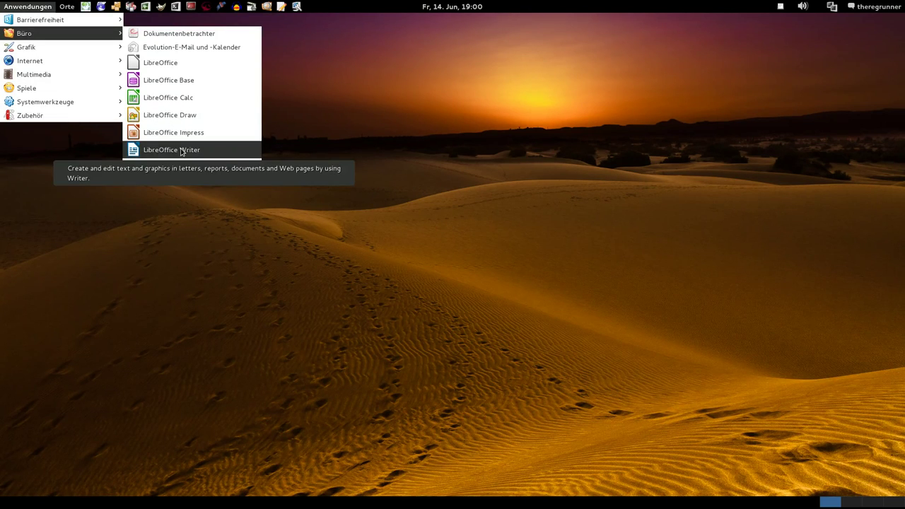
{"action": "mouse_move", "coordinate": [96, 49]}
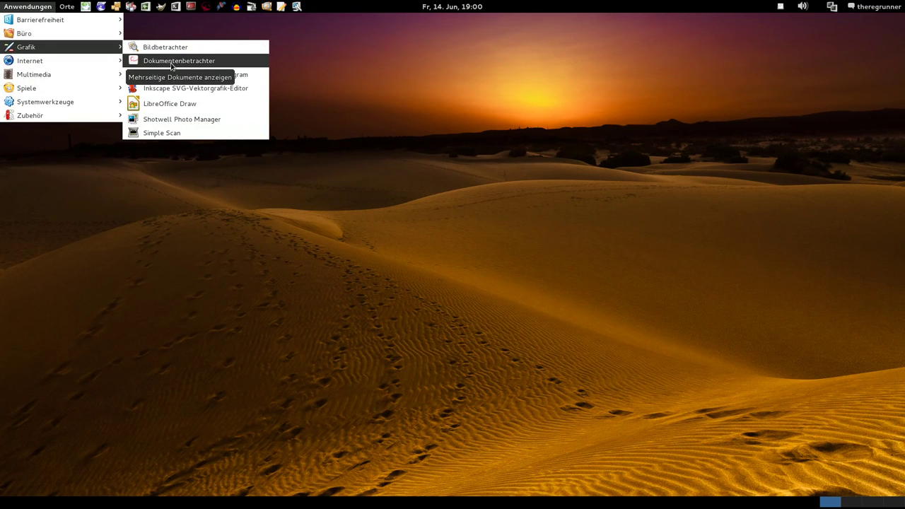
{"action": "mouse_move", "coordinate": [64, 62]}
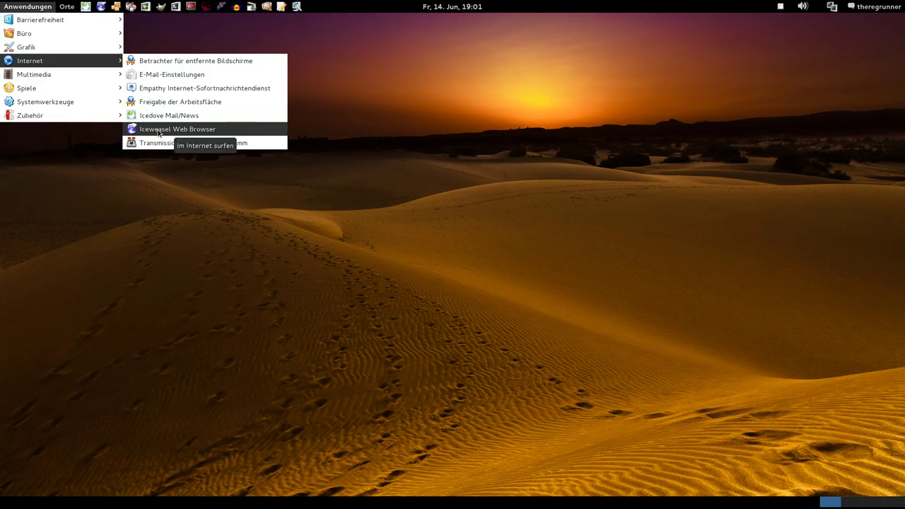
Switch to the Iceweasel web browser, check its version information, and close the information dialog
{"action": "left_click", "coordinate": [177, 129]}
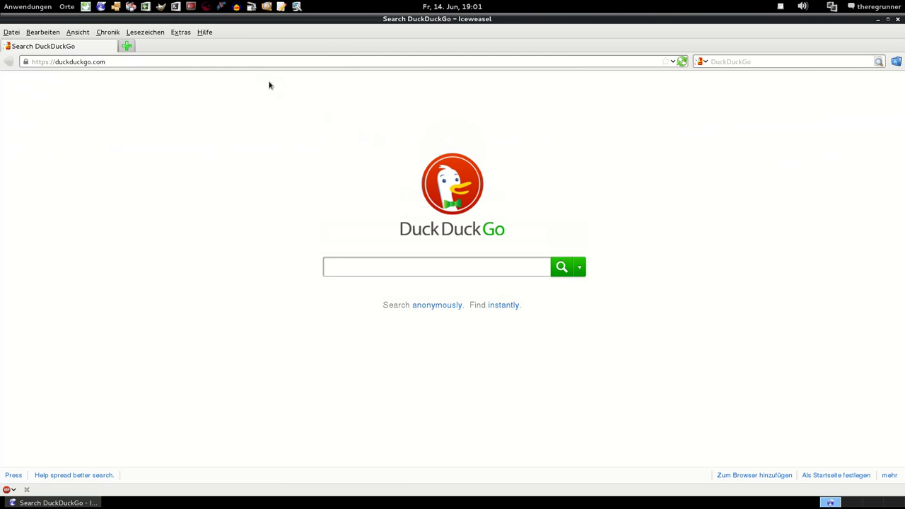
{"action": "left_click", "coordinate": [204, 32]}
{"action": "left_click", "coordinate": [246, 114]}
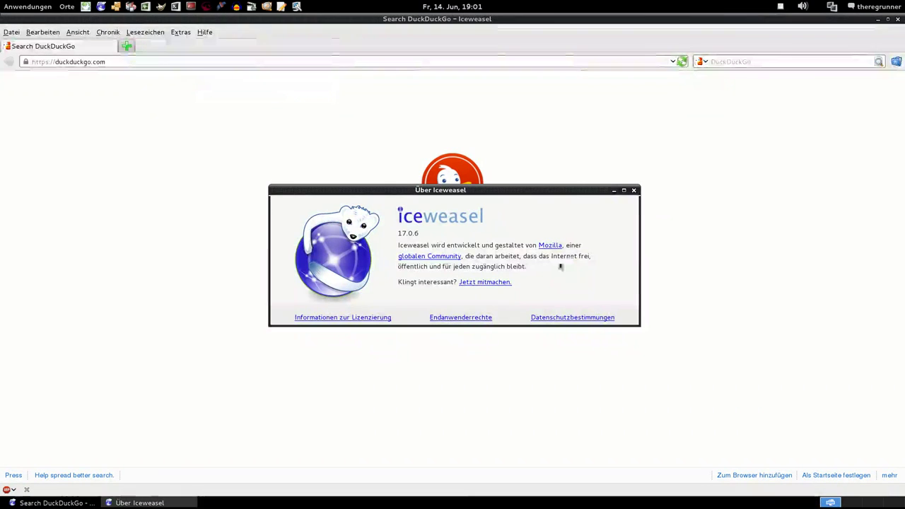
{"action": "left_click", "coordinate": [634, 191]}
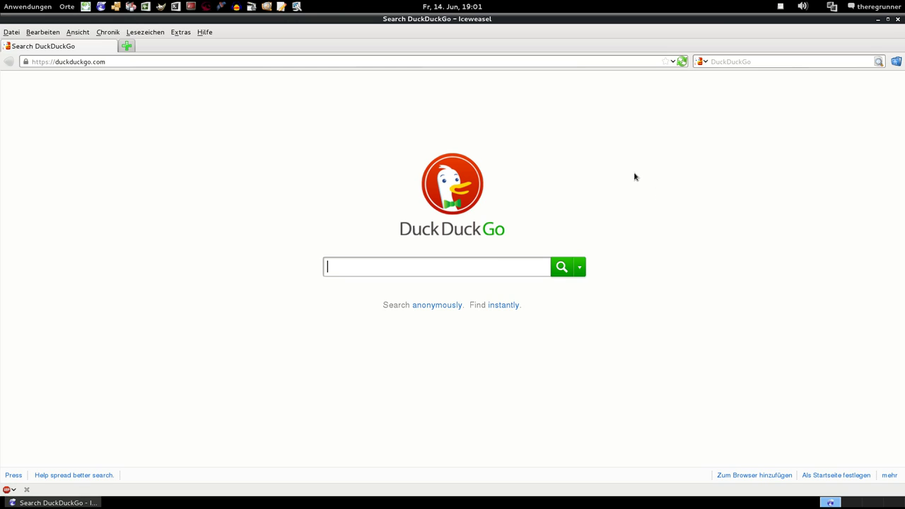
View the browser's list of available search engines and highlight the duckduckgo.com address
{"action": "left_click", "coordinate": [703, 62]}
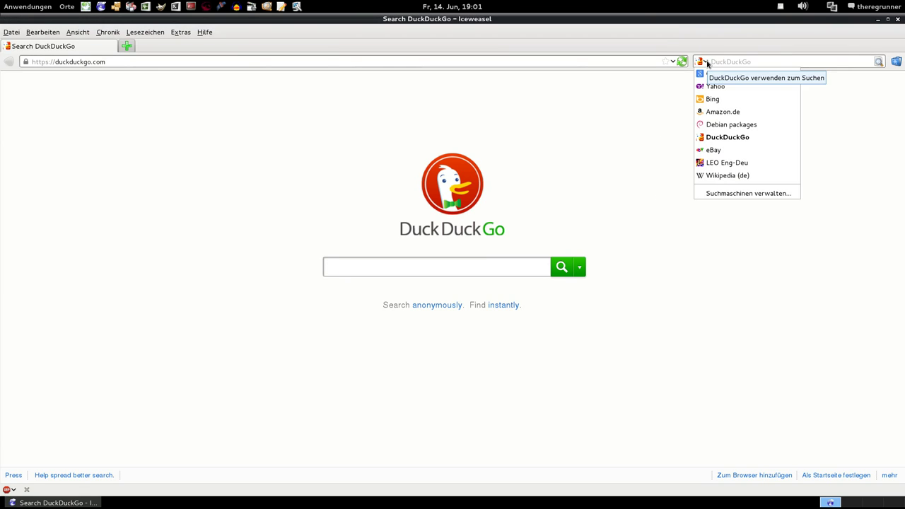
{"action": "left_click", "coordinate": [620, 121]}
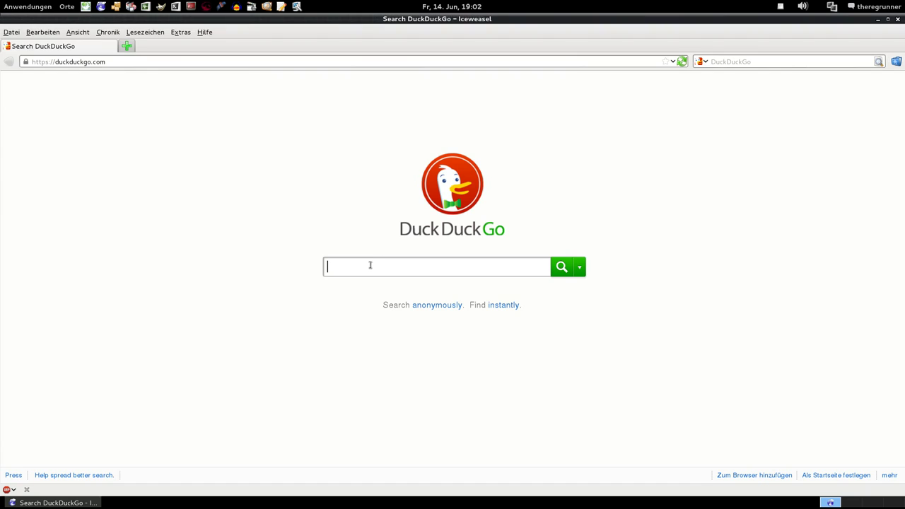
{"action": "left_click_drag", "start_coordinate": [108, 61], "coordinate": [53, 61]}
{"action": "left_click", "coordinate": [119, 61]}
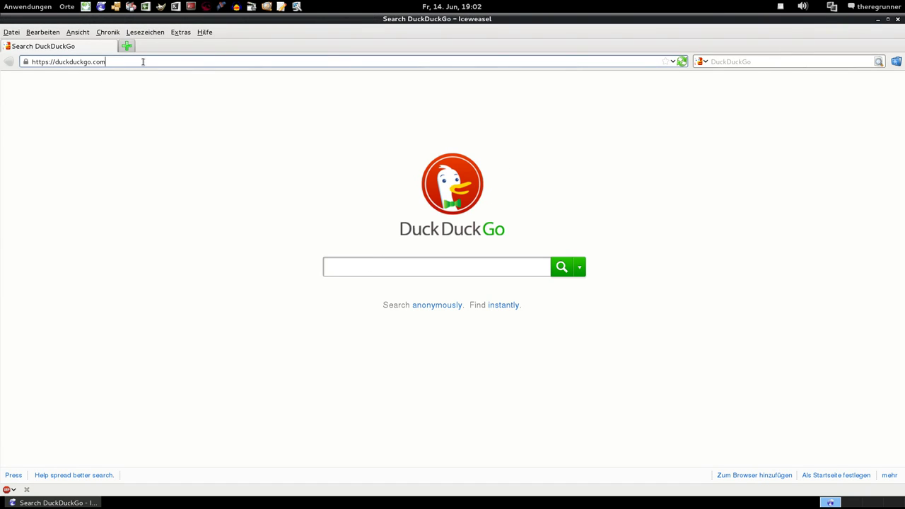
Search DuckDuckGo for "debian" and open the official Debian homepage from the results
{"action": "left_click", "coordinate": [346, 266]}
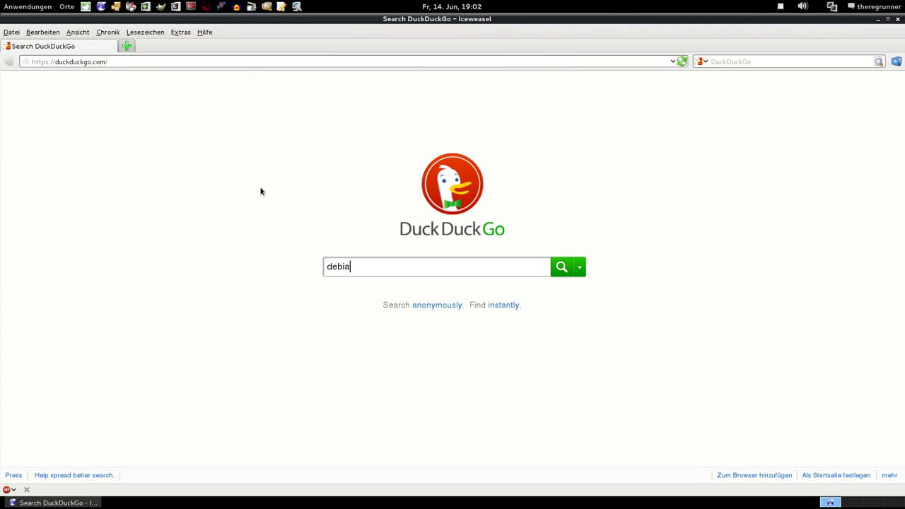
{"action": "type", "text": "debian"}
{"action": "key", "text": "Return"}
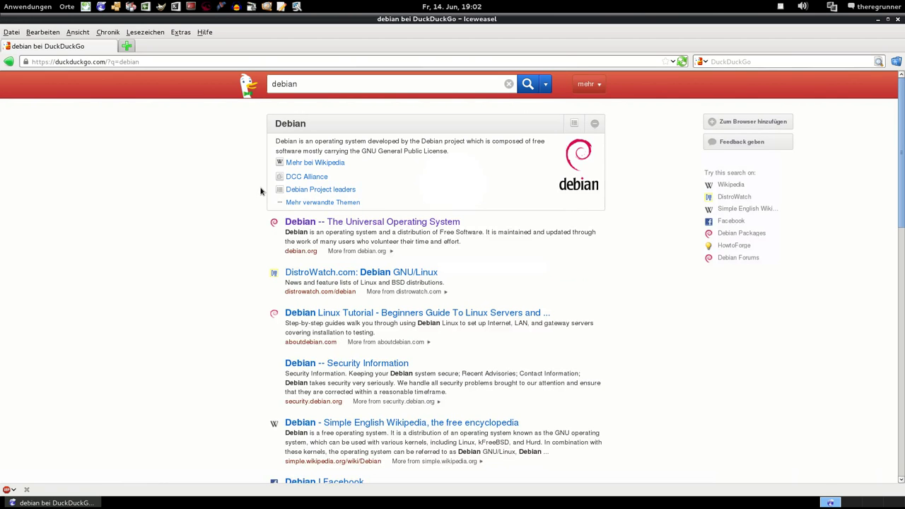
{"action": "left_click", "coordinate": [340, 222]}
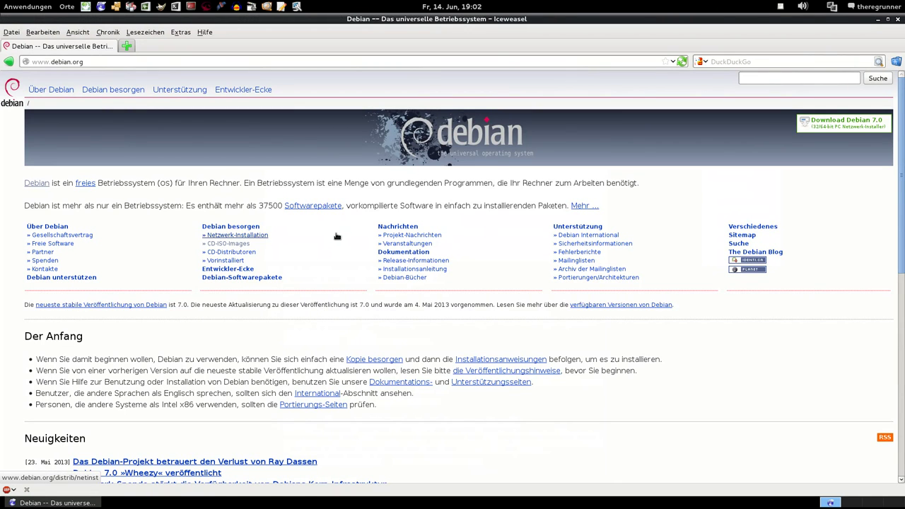
Enlarge the Debian homepage by two zoom levels and open its CD-ISO-Images page
{"action": "scroll", "coordinate": [337, 238], "scroll_direction": "down", "scroll_amount": 2}
{"action": "scroll", "coordinate": [335, 231], "scroll_direction": "down", "scroll_amount": 5}
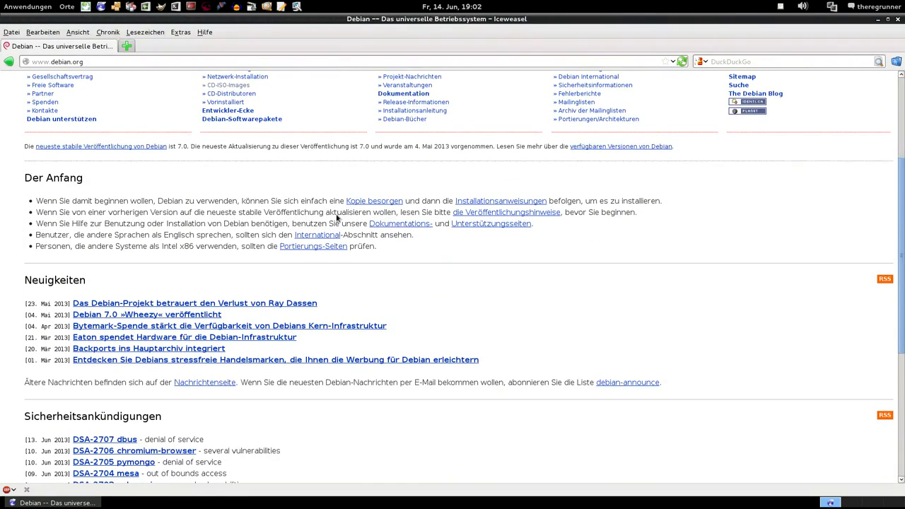
{"action": "scroll", "coordinate": [343, 212], "scroll_direction": "up", "scroll_amount": 7}
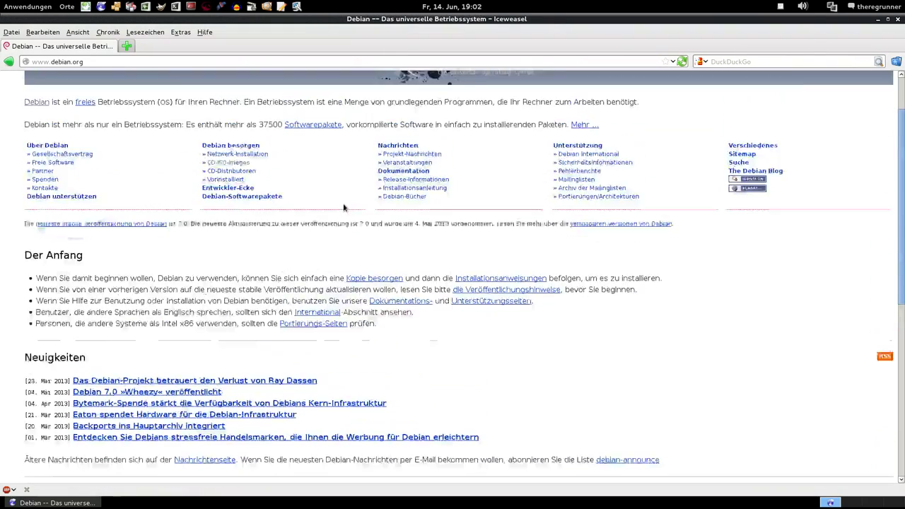
{"action": "scroll", "coordinate": [342, 236], "scroll_direction": "down", "scroll_amount": 1}
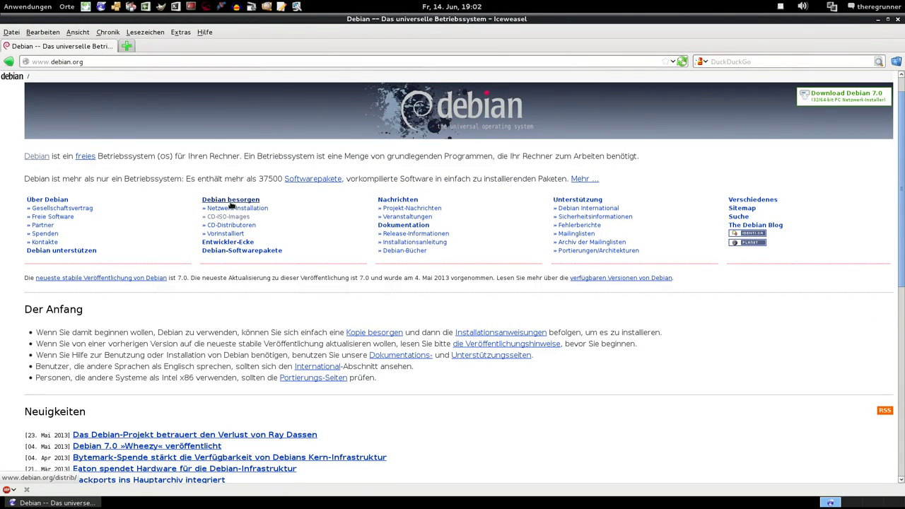
{"action": "key", "text": "ctrl+plus"}
{"action": "key", "text": "ctrl+plus"}
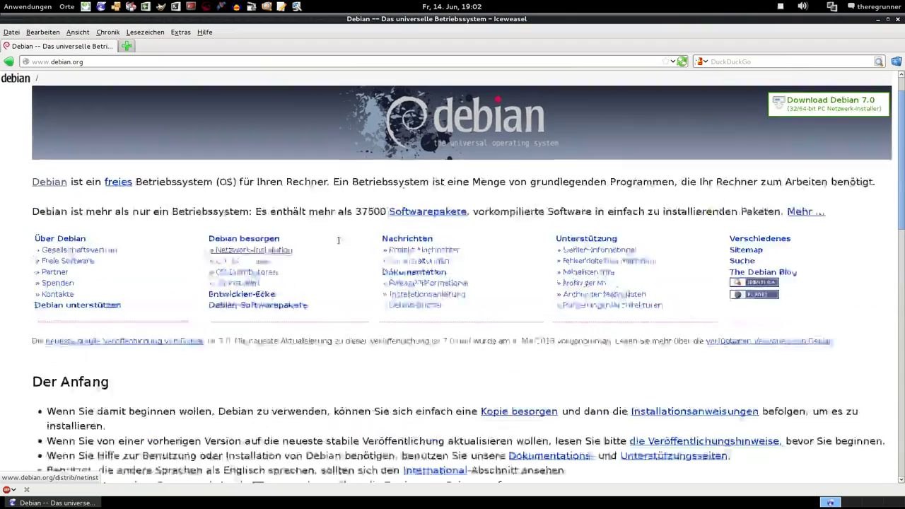
{"action": "scroll", "coordinate": [337, 299], "scroll_direction": "down", "scroll_amount": 3}
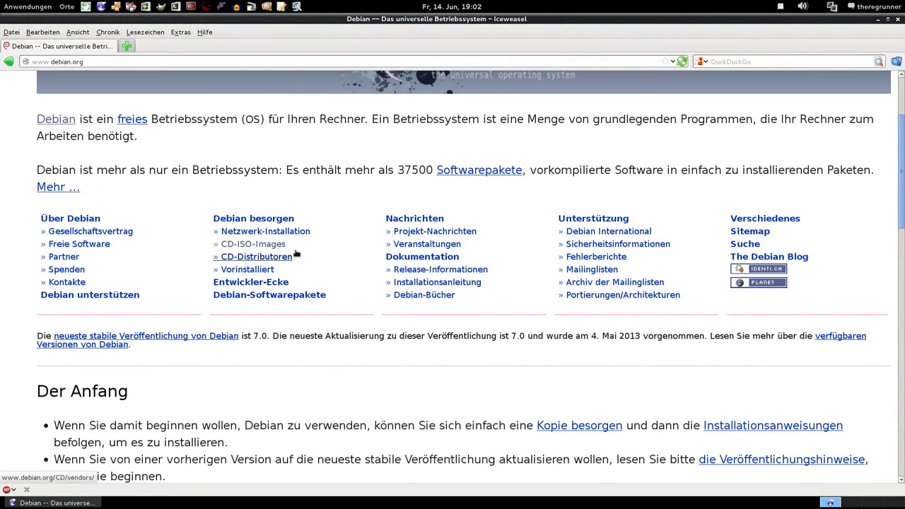
{"action": "left_click", "coordinate": [244, 245]}
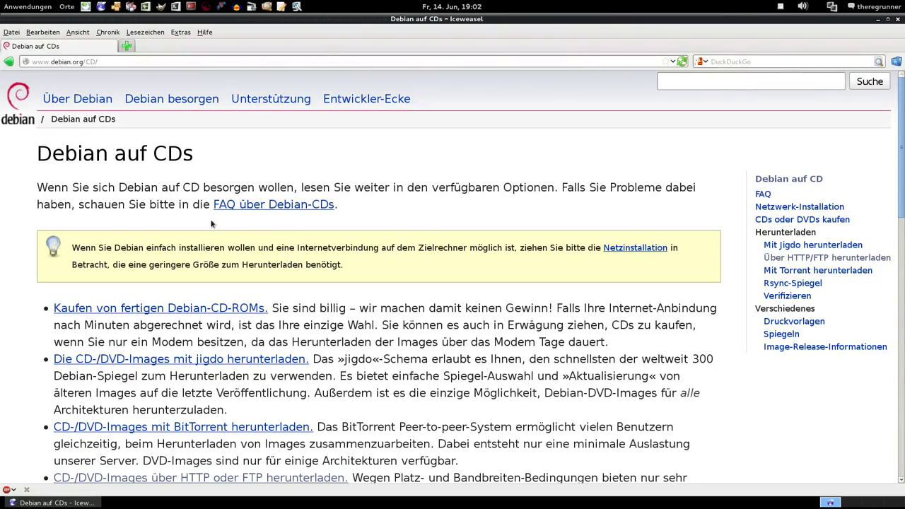
Open the HTTP/FTP download page for Debian images and go to the i386 CD images of the "Stable" release
{"action": "scroll", "coordinate": [21, 194], "scroll_direction": "down", "scroll_amount": 5}
{"action": "scroll", "coordinate": [21, 195], "scroll_direction": "down", "scroll_amount": 1}
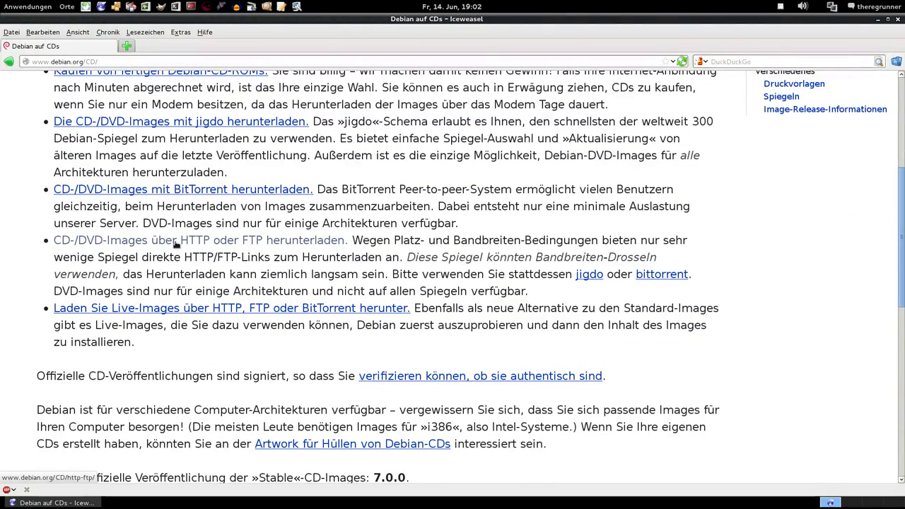
{"action": "left_click", "coordinate": [181, 243]}
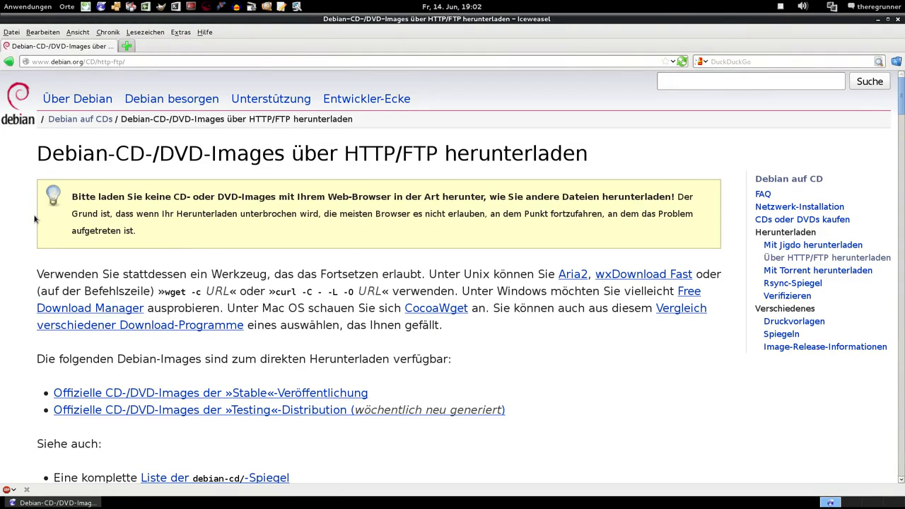
{"action": "scroll", "coordinate": [32, 217], "scroll_direction": "down", "scroll_amount": 5}
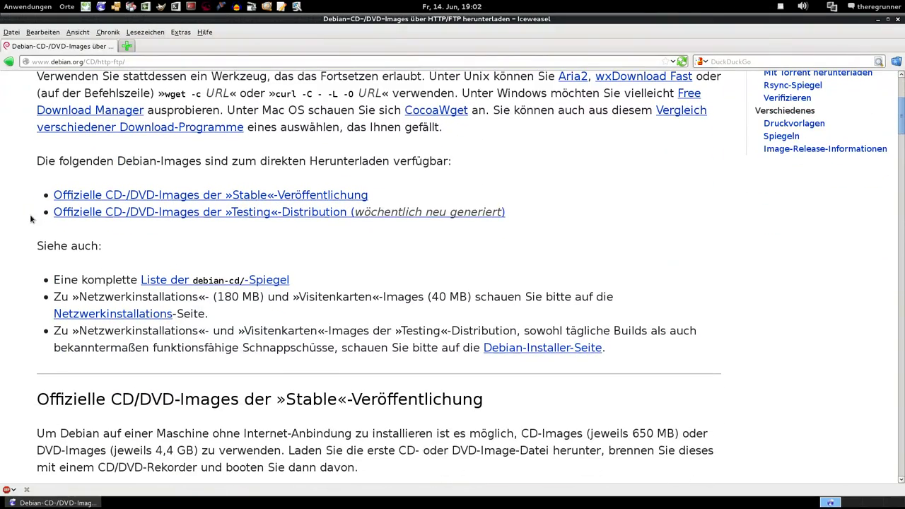
{"action": "left_click", "coordinate": [199, 195]}
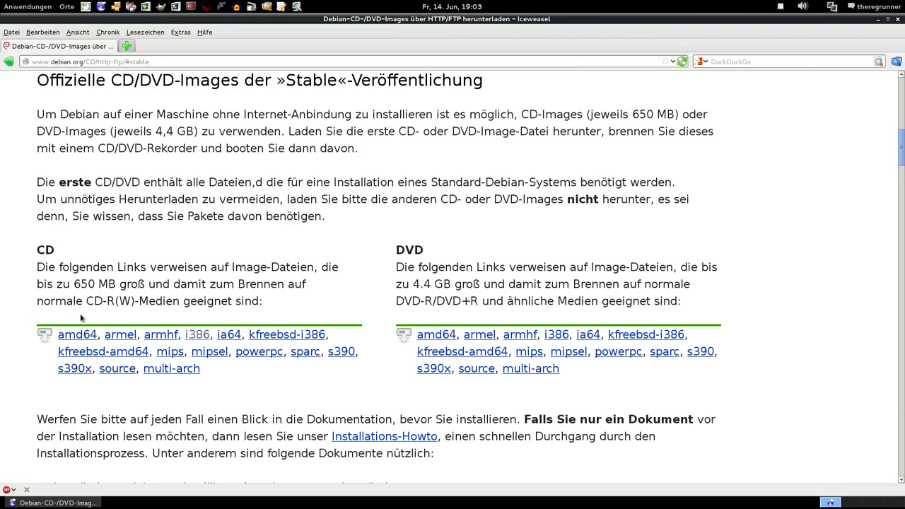
{"action": "left_click", "coordinate": [197, 335]}
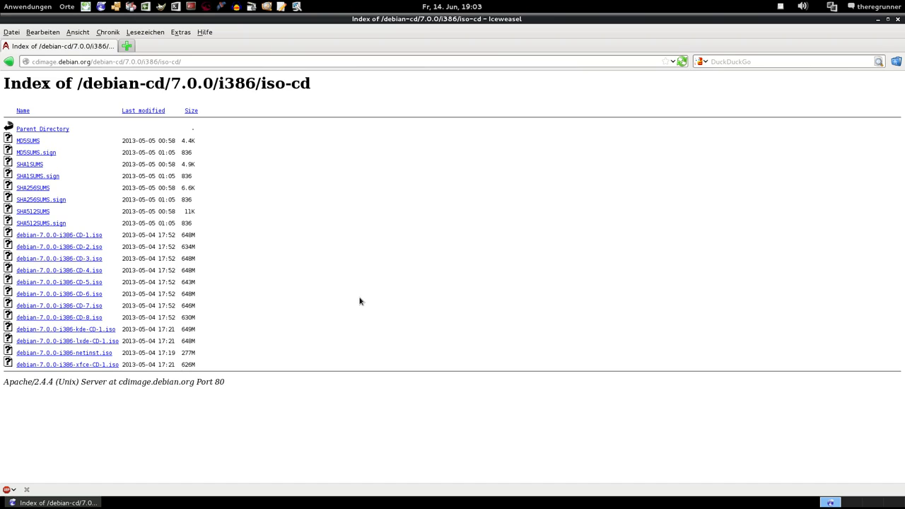
Enlarge the i386 iso-cd index by three zoom levels, look through its ISO files, and close the browser
{"action": "key", "text": "ctrl+plus"}
{"action": "key", "text": "ctrl+plus"}
{"action": "key", "text": "ctrl+plus"}
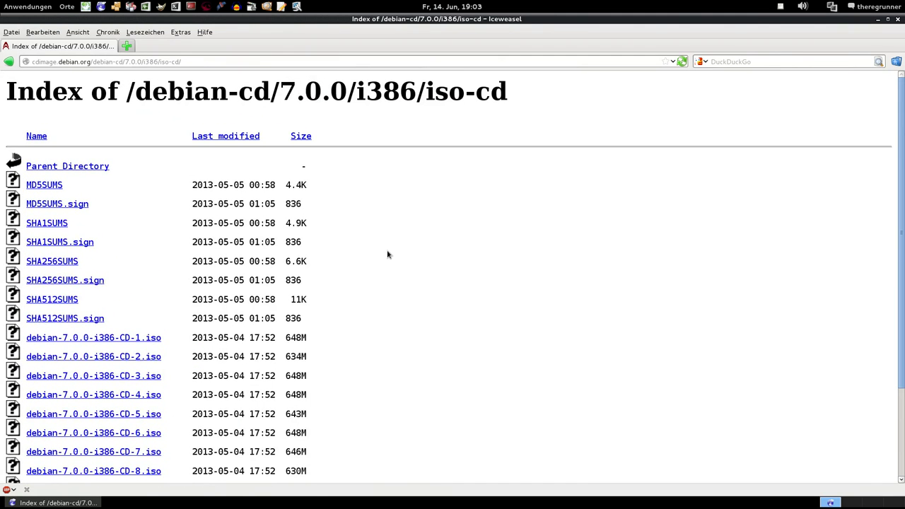
{"action": "scroll", "coordinate": [390, 254], "scroll_direction": "down", "scroll_amount": 2}
{"action": "scroll", "coordinate": [388, 254], "scroll_direction": "down", "scroll_amount": 1}
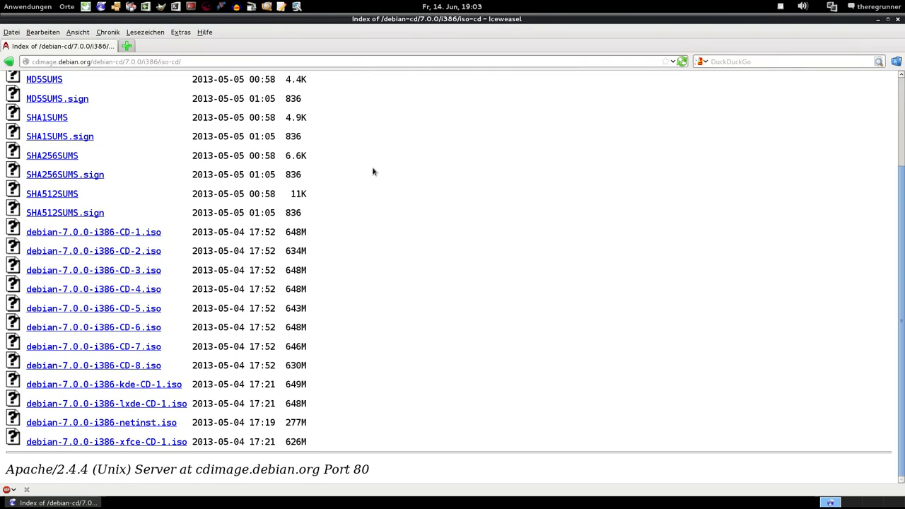
{"action": "left_click", "coordinate": [900, 21]}
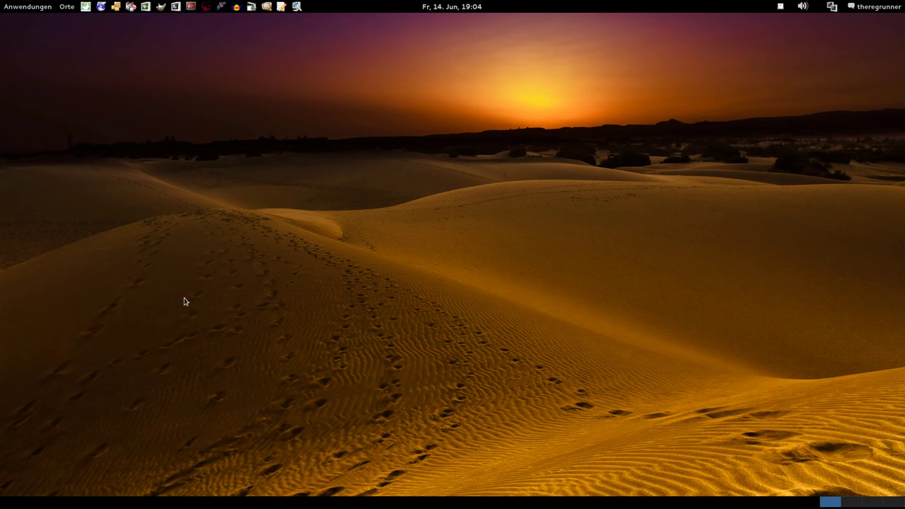
Switch to the System Monitor, view its general system information in a maximised window, and close it
{"action": "left_click", "coordinate": [145, 7]}
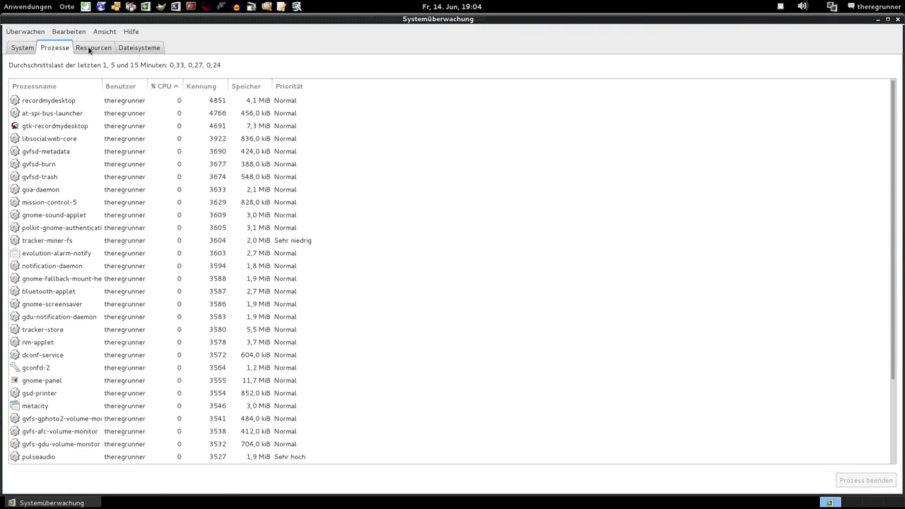
{"action": "left_click", "coordinate": [24, 48]}
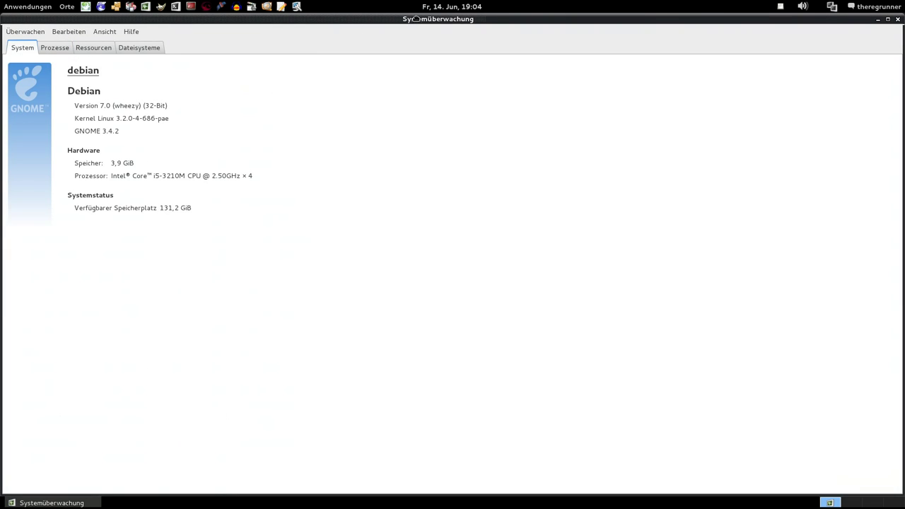
{"action": "left_click_drag", "start_coordinate": [420, 23], "coordinate": [433, 74]}
{"action": "double_click", "coordinate": [435, 75]}
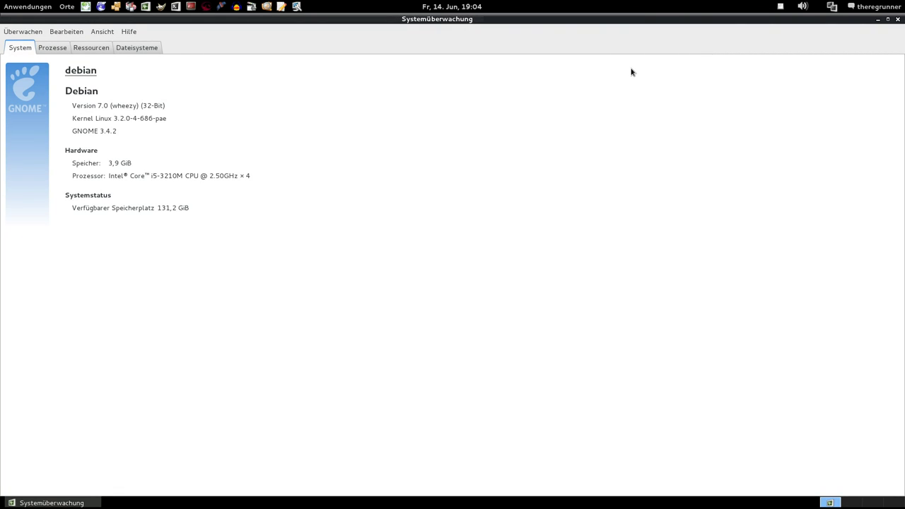
{"action": "left_click", "coordinate": [899, 19]}
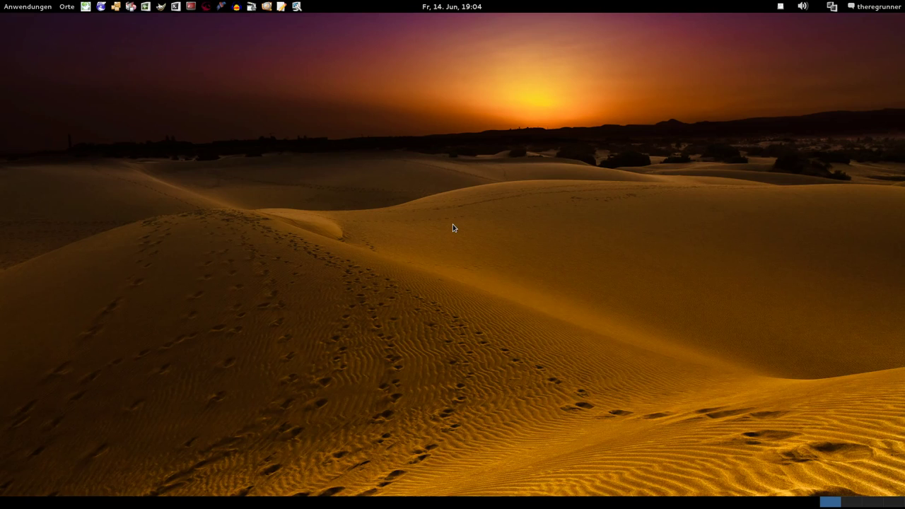
Open the system settings and view the overview in Details, repositioning the window on the desktop
{"action": "left_click", "coordinate": [868, 9]}
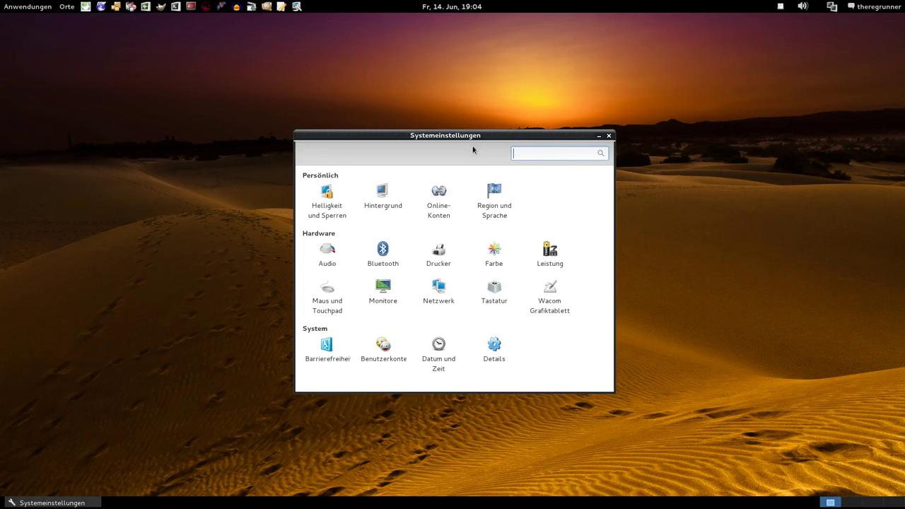
{"action": "left_click_drag", "start_coordinate": [473, 149], "coordinate": [452, 108]}
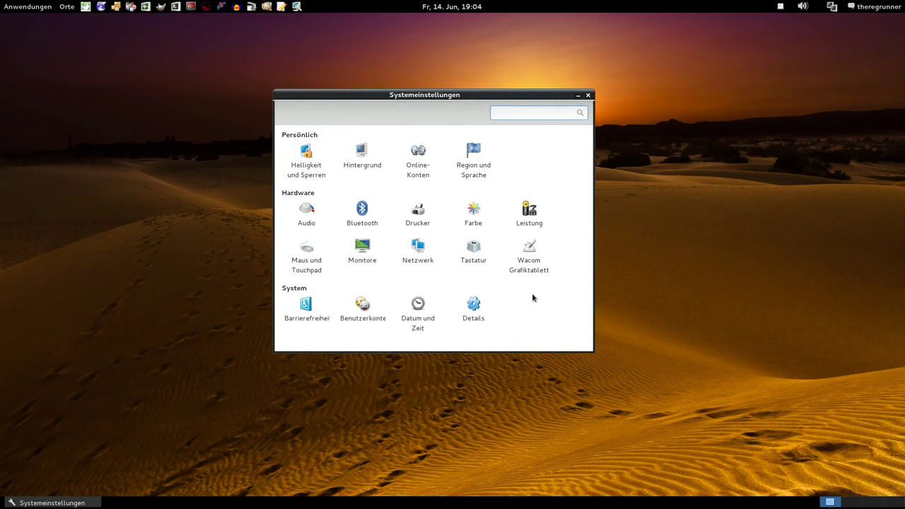
{"action": "left_click", "coordinate": [473, 307]}
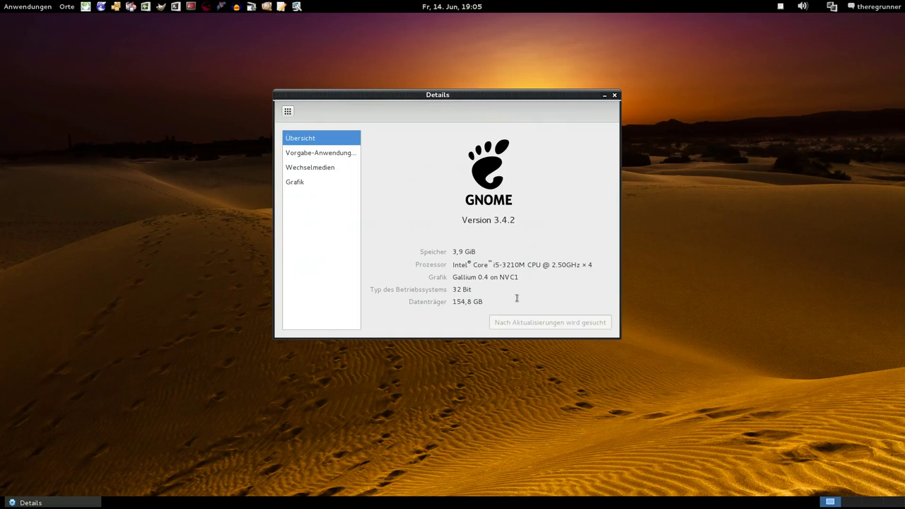
{"action": "left_click_drag", "start_coordinate": [446, 100], "coordinate": [431, 110]}
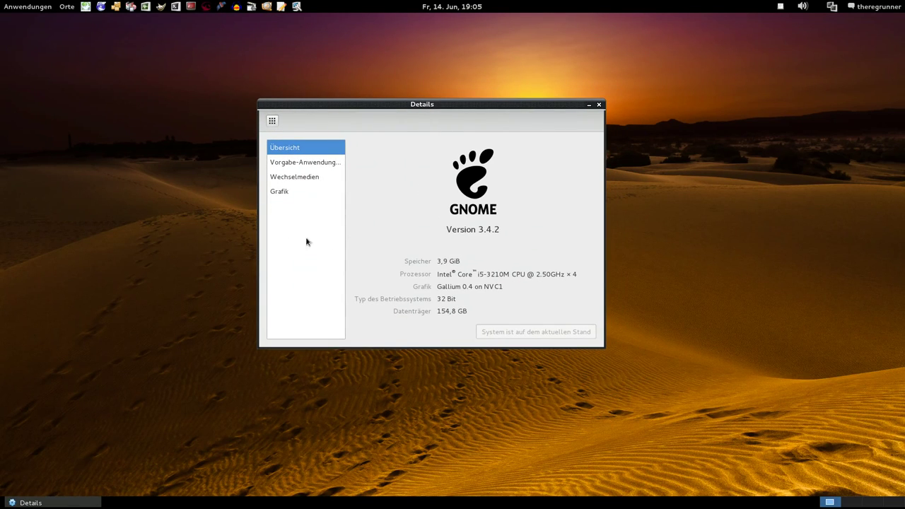
{"action": "left_click_drag", "start_coordinate": [458, 104], "coordinate": [458, 125]}
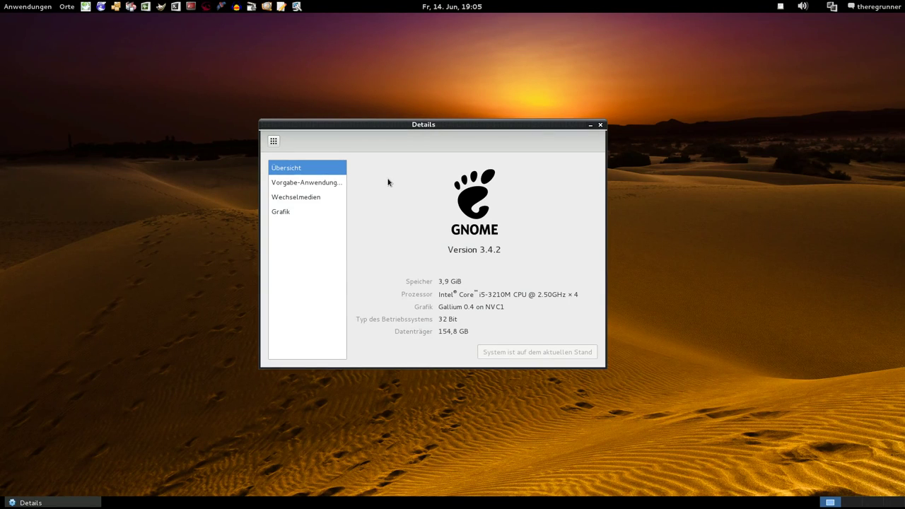
View the default applications and the available e-mail program choices, leave them as they are, and close the Details window
{"action": "left_click", "coordinate": [325, 184]}
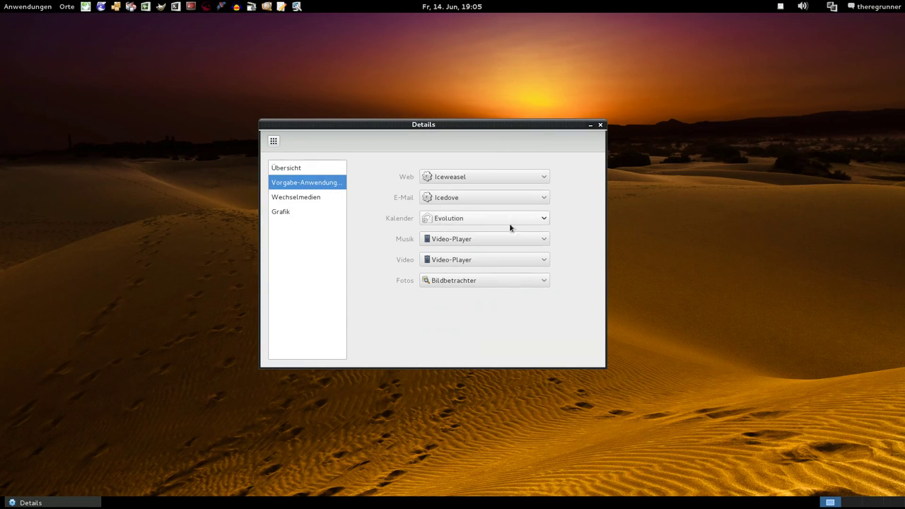
{"action": "left_click", "coordinate": [545, 198]}
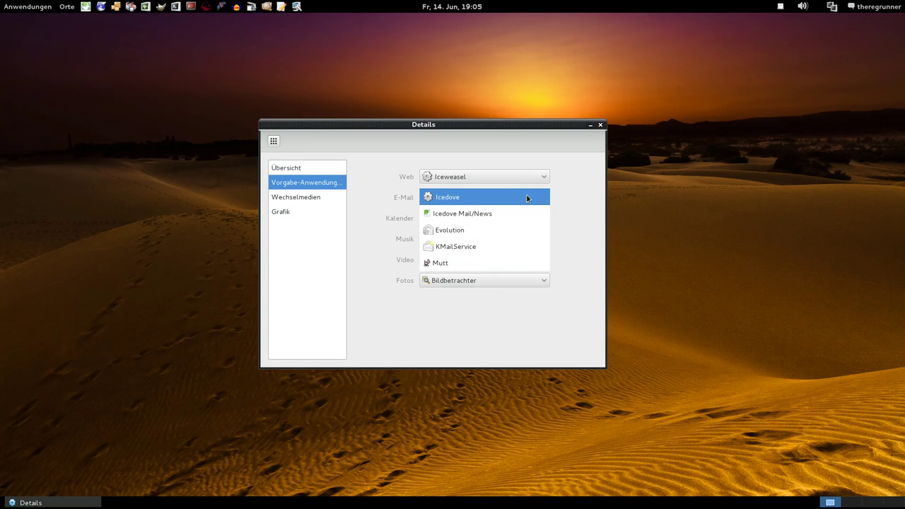
{"action": "left_click", "coordinate": [599, 195]}
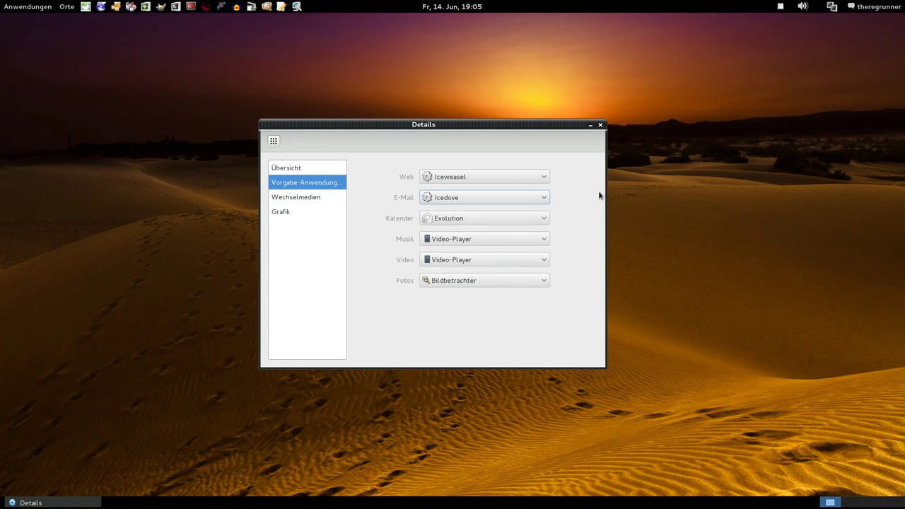
{"action": "left_click", "coordinate": [601, 126]}
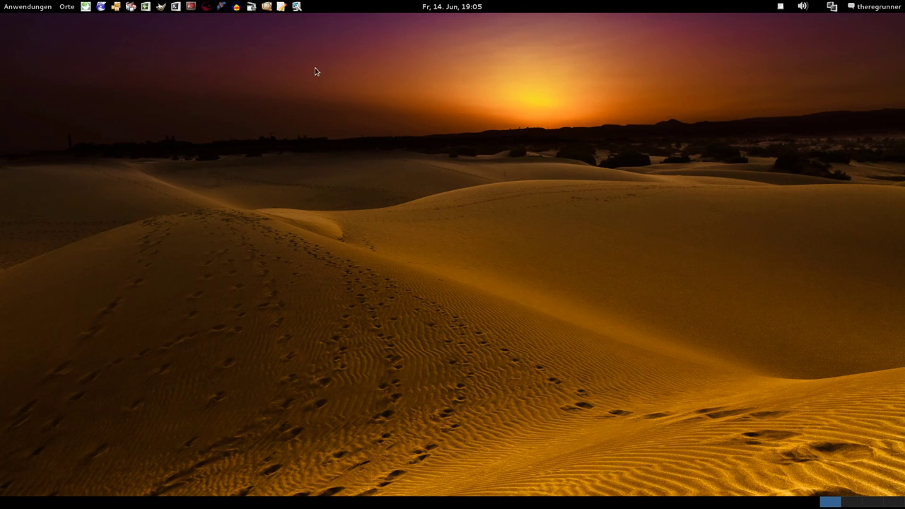
View the personal folder's hidden files in a maximised file manager window, select the .icedove folder, and close the window
{"action": "left_click", "coordinate": [266, 8]}
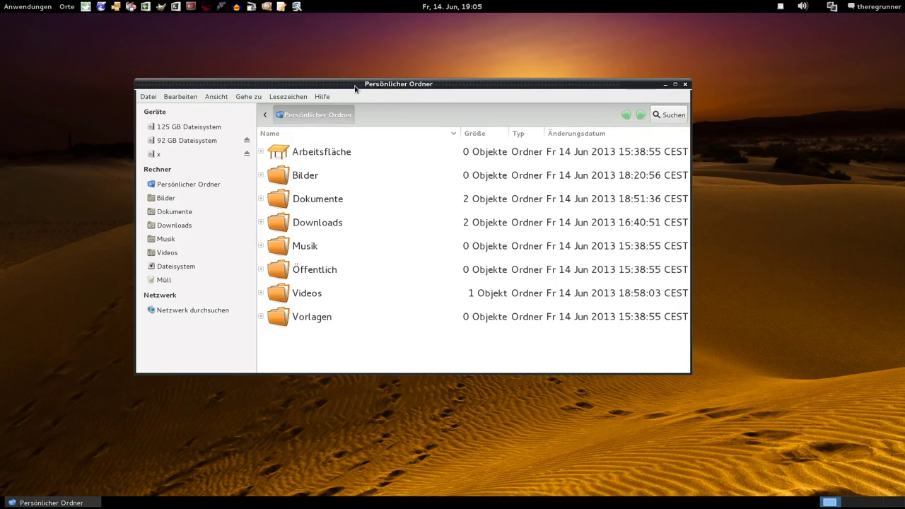
{"action": "double_click", "coordinate": [356, 85]}
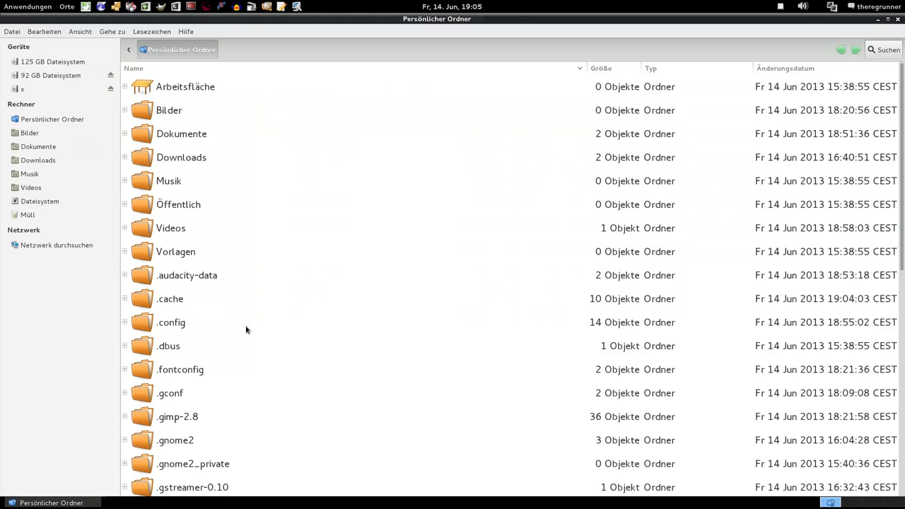
{"action": "scroll", "coordinate": [283, 273], "scroll_direction": "down", "scroll_amount": 8}
{"action": "scroll", "coordinate": [282, 273], "scroll_direction": "down", "scroll_amount": 3}
{"action": "scroll", "coordinate": [288, 247], "scroll_direction": "up", "scroll_amount": 2}
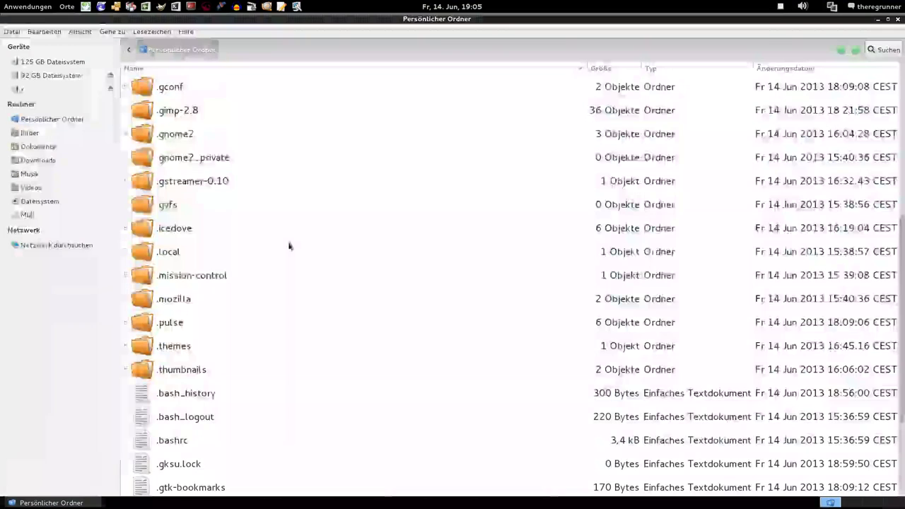
{"action": "left_click", "coordinate": [144, 228]}
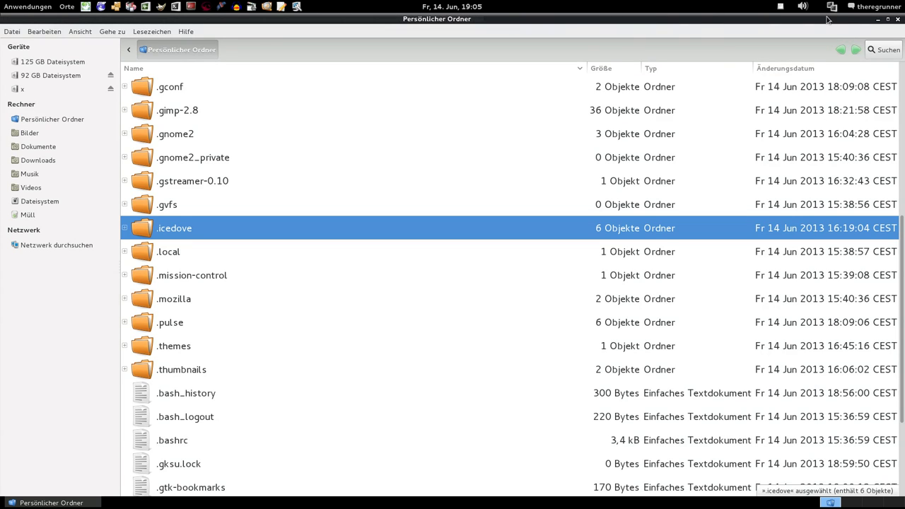
{"action": "left_click", "coordinate": [897, 20]}
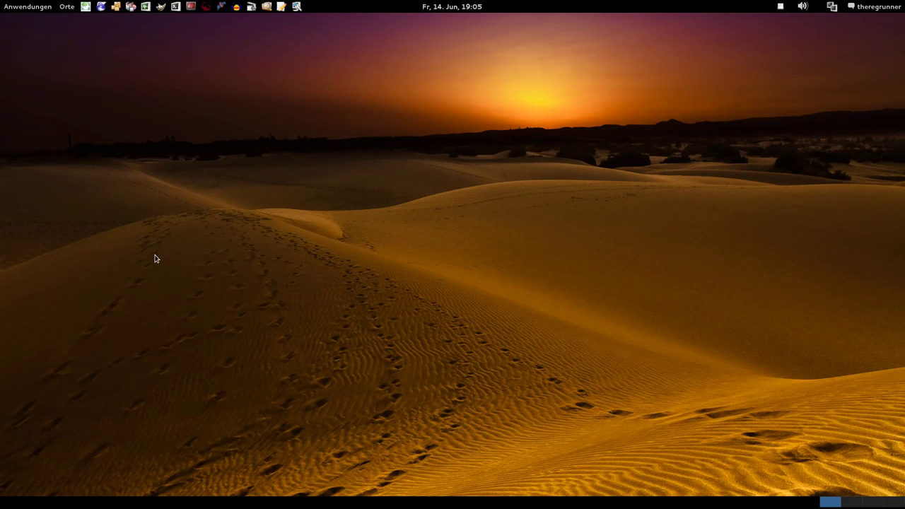
Switch to the Iceweasel web browser and view the Adblock Plus options without changing them
{"action": "left_click", "coordinate": [101, 8]}
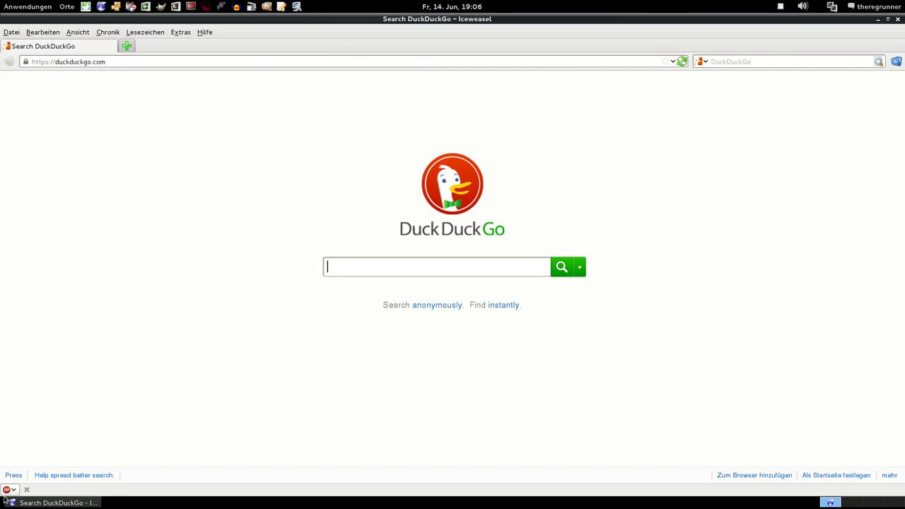
{"action": "left_click", "coordinate": [6, 490]}
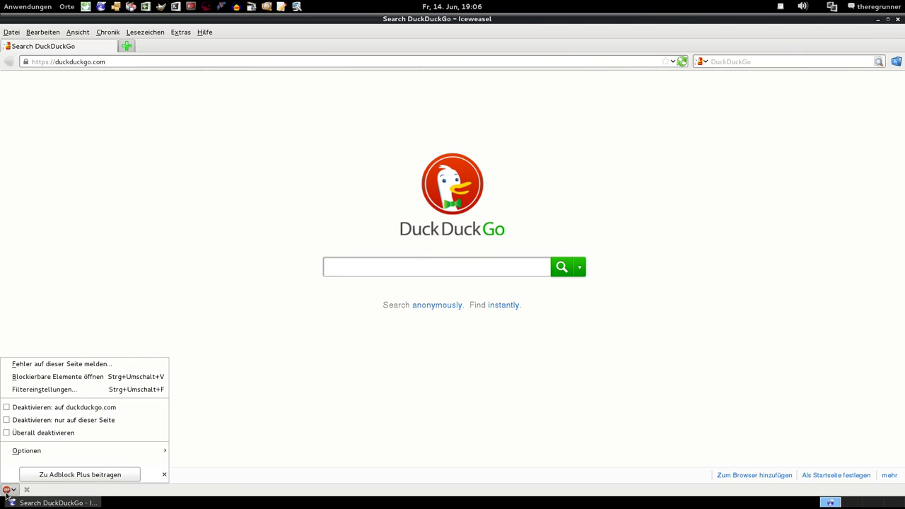
{"action": "left_click", "coordinate": [6, 490]}
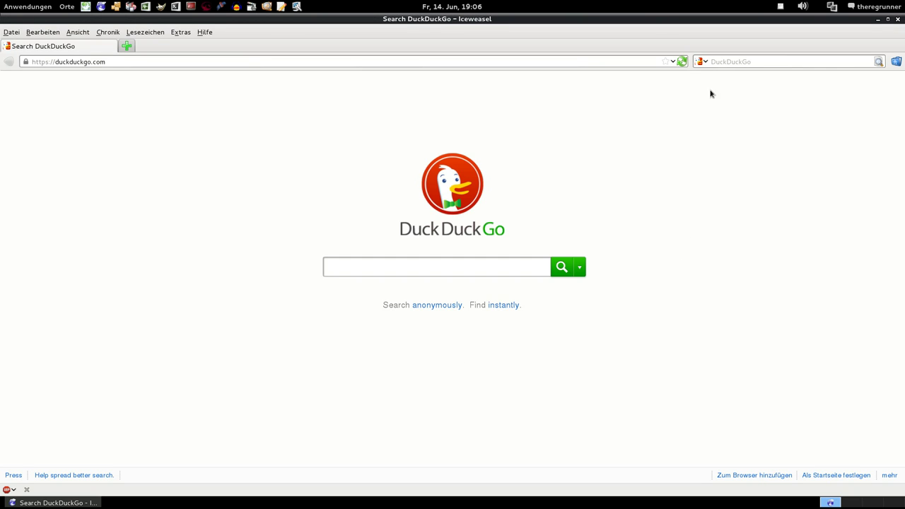
Look at the browser's search engine list again and briefly highlight the address of the DuckDuckGo start page
{"action": "left_click", "coordinate": [704, 62]}
{"action": "left_click", "coordinate": [704, 63]}
{"action": "left_click_drag", "start_coordinate": [105, 62], "coordinate": [31, 62]}
{"action": "left_click", "coordinate": [113, 95]}
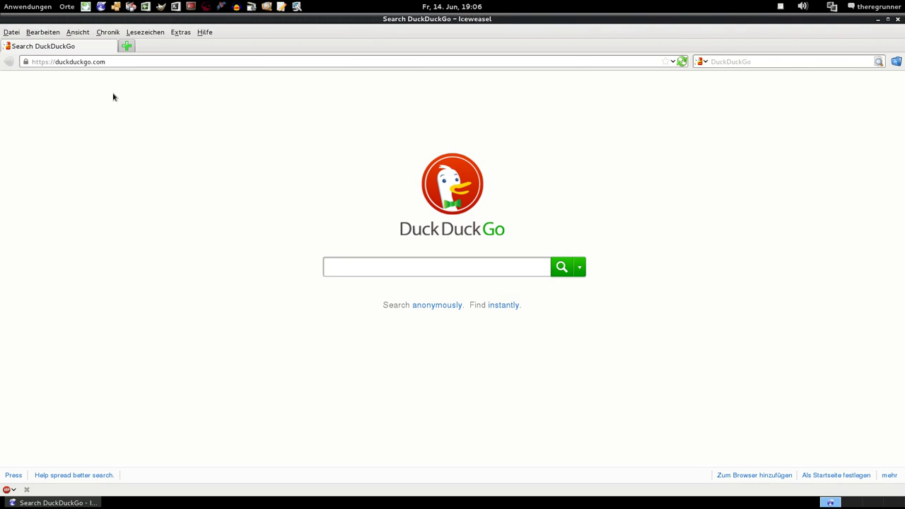
Check the home page setting in the Iceweasel preferences, and close the preferences and the browser
{"action": "left_click", "coordinate": [39, 33]}
{"action": "left_click", "coordinate": [65, 168]}
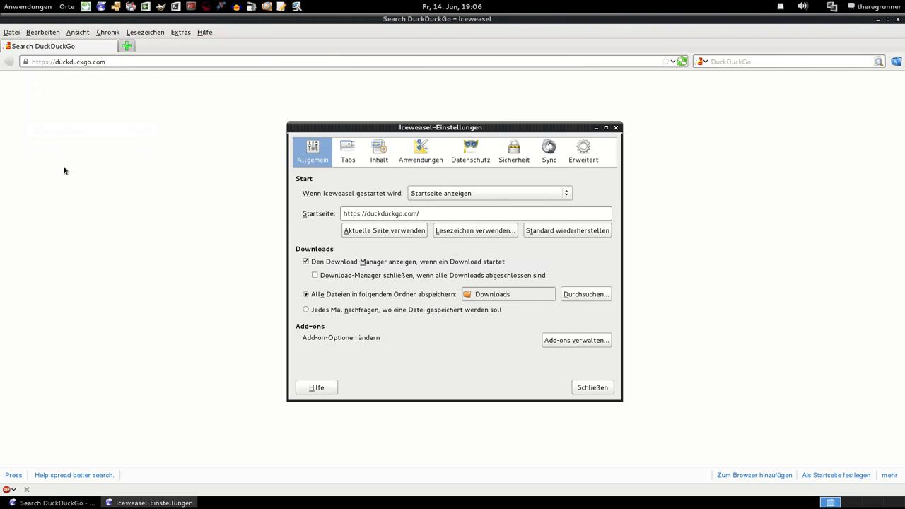
{"action": "left_click", "coordinate": [442, 212]}
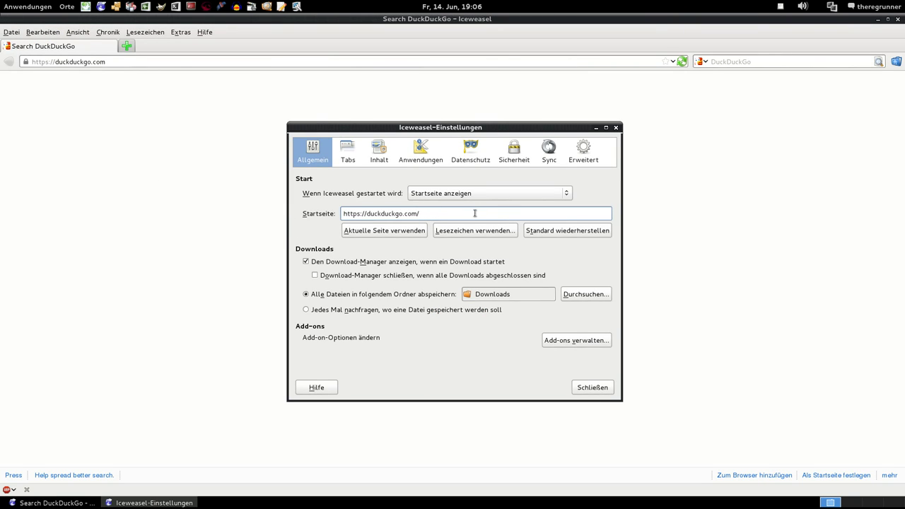
{"action": "left_click", "coordinate": [605, 390]}
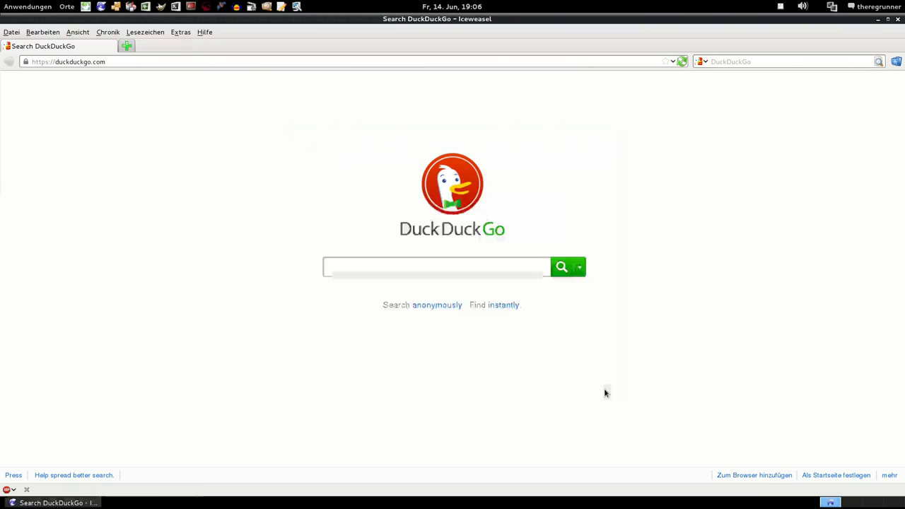
{"action": "left_click", "coordinate": [899, 19]}
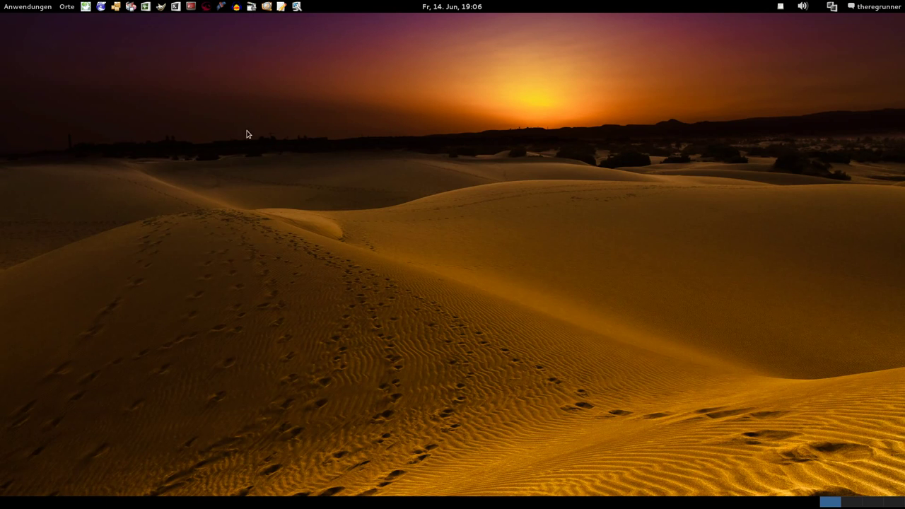
Add a launcher for Audio-Recorder from the Multimedia applications to the desktop panel, and remove it from the panel again
{"action": "left_click", "coordinate": [19, 10]}
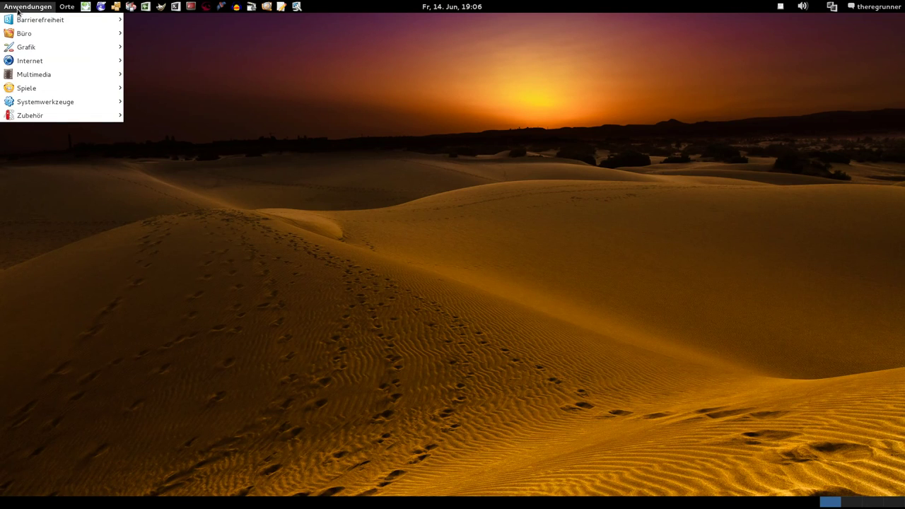
{"action": "mouse_move", "coordinate": [35, 79]}
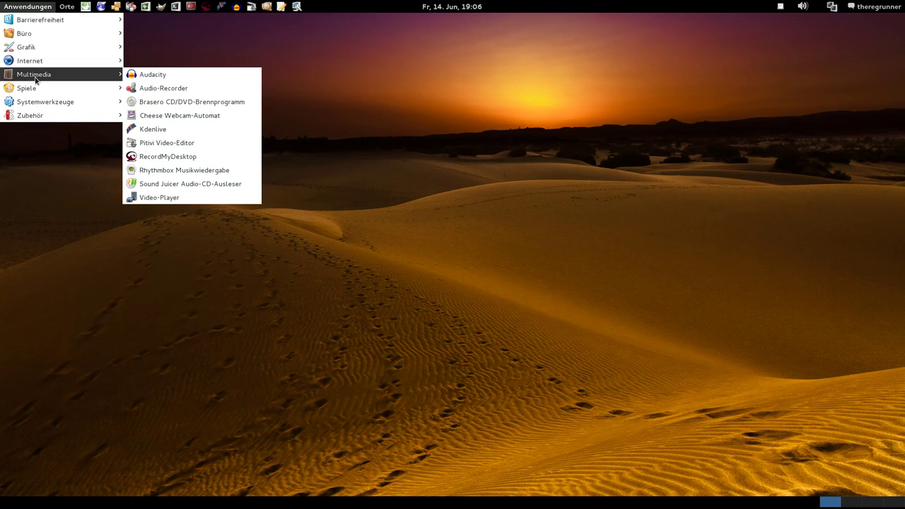
{"action": "left_click", "coordinate": [149, 88]}
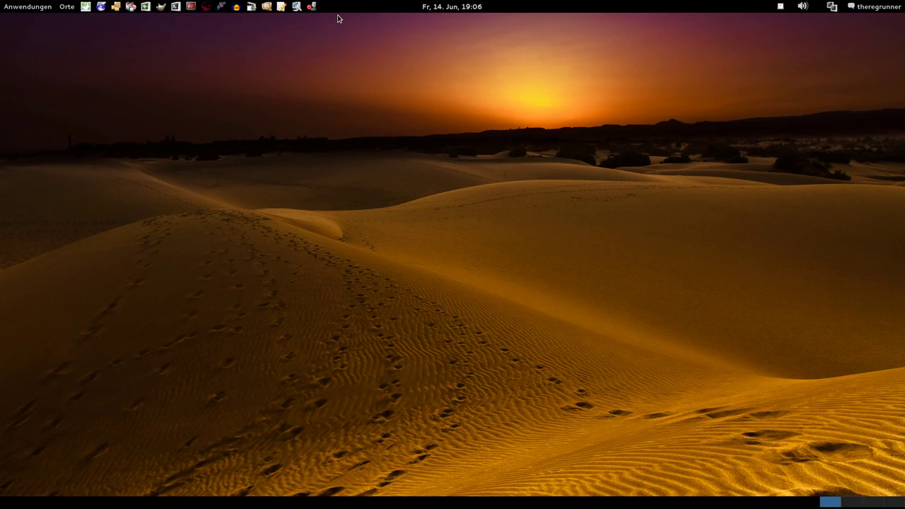
{"action": "right_click", "coordinate": [313, 8]}
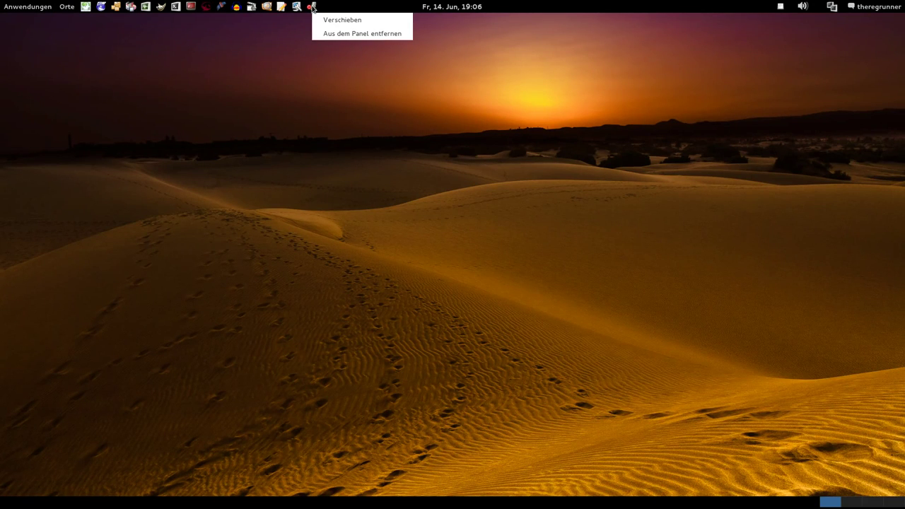
{"action": "left_click", "coordinate": [345, 33]}
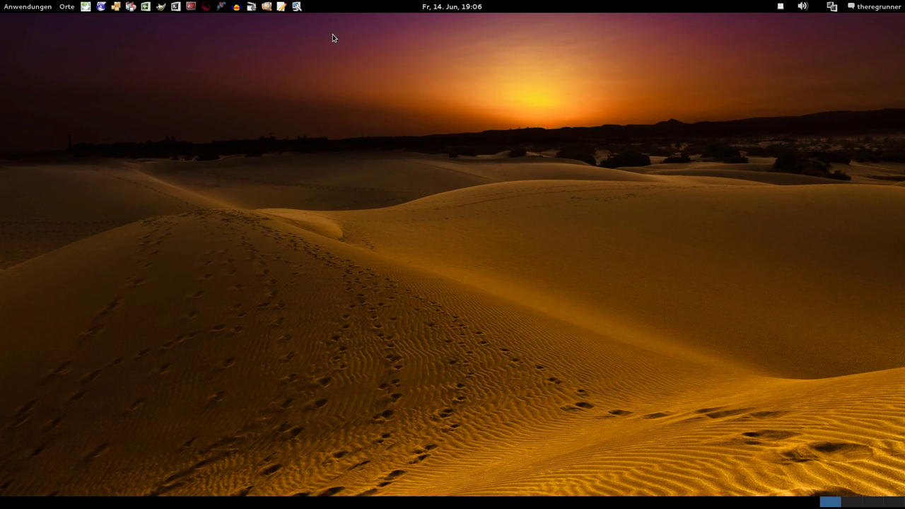
Move the last application launcher in the desktop panel so that it sits directly before the notepad launcher
{"action": "right_click", "coordinate": [295, 8]}
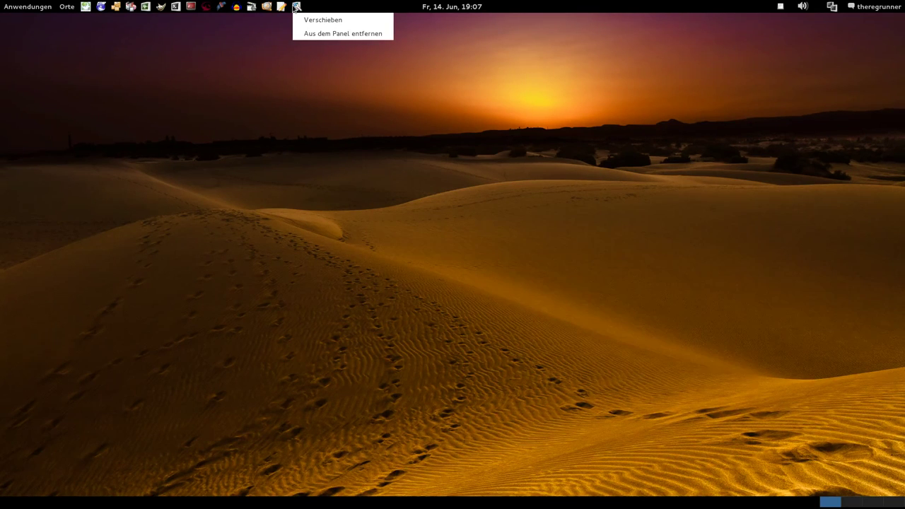
{"action": "left_click", "coordinate": [323, 19]}
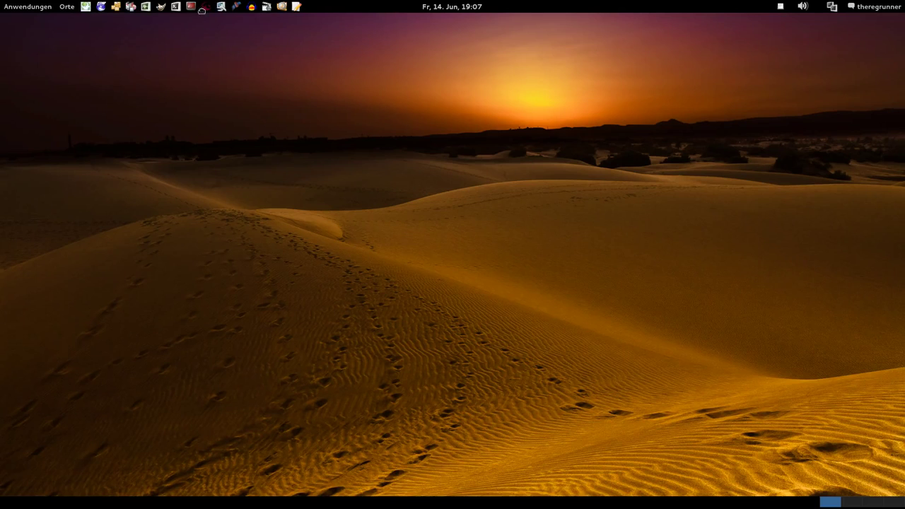
{"action": "left_click", "coordinate": [275, 501]}
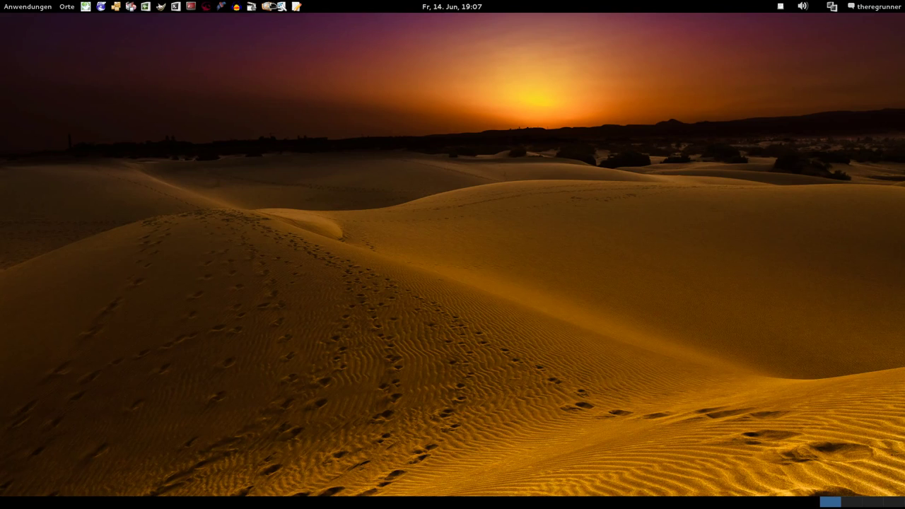
{"action": "left_click", "coordinate": [278, 7]}
View the desktop panel's properties, including the orientation choices and the background settings, and close them without changes
{"action": "right_click", "coordinate": [344, 8]}
{"action": "left_click", "coordinate": [385, 34]}
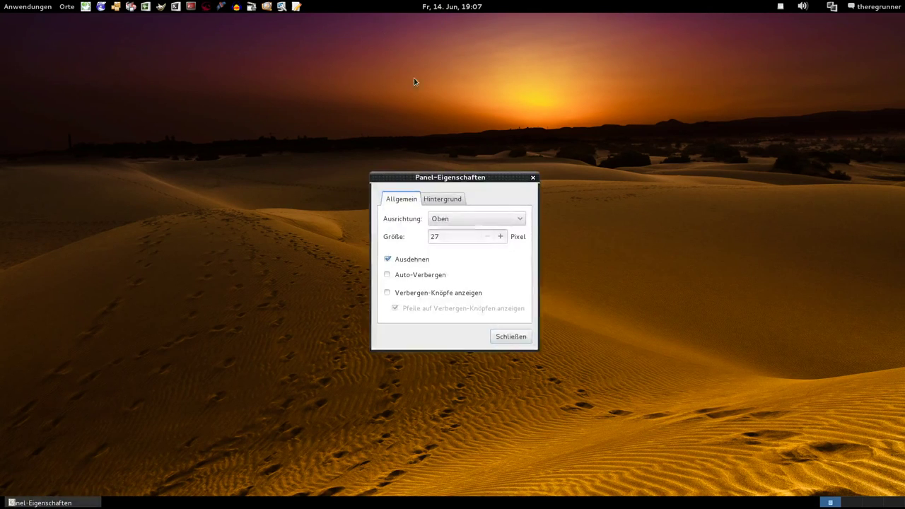
{"action": "left_click_drag", "start_coordinate": [483, 180], "coordinate": [400, 150]}
{"action": "left_click", "coordinate": [397, 191]}
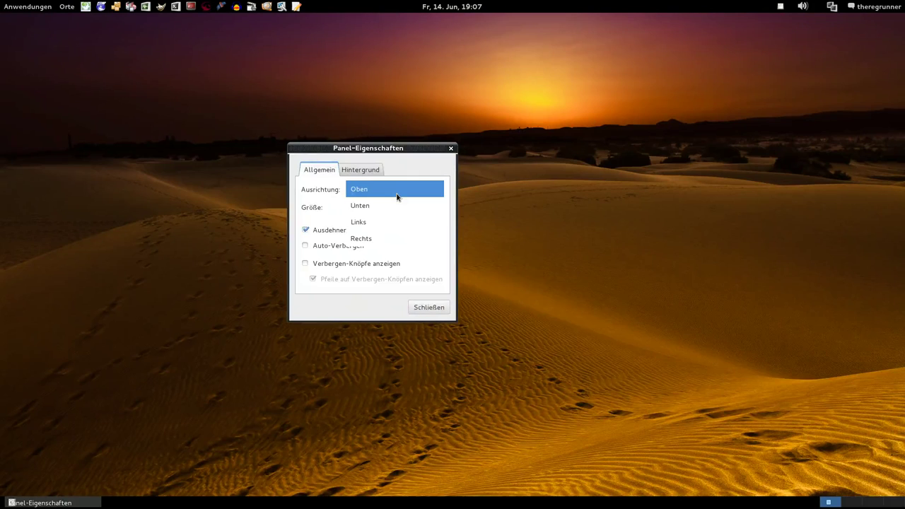
{"action": "left_click", "coordinate": [363, 172]}
{"action": "left_click", "coordinate": [362, 171]}
{"action": "left_click", "coordinate": [451, 148]}
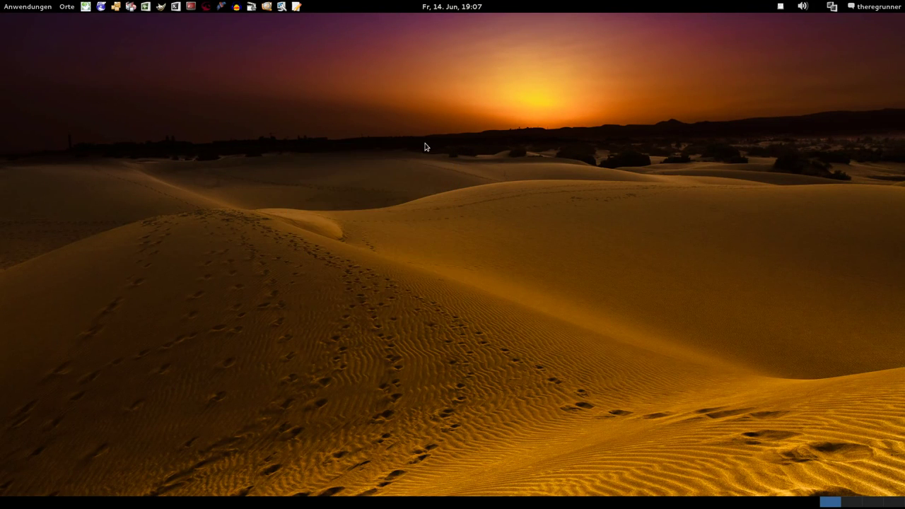
Start a terminal, reposition its window, shrink it to about 62 x 12 characters, and close it
{"action": "left_click", "coordinate": [175, 7]}
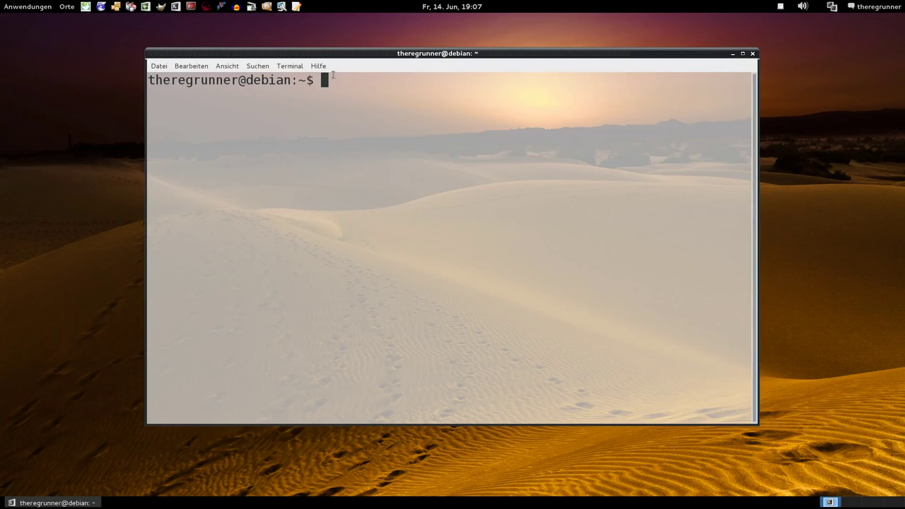
{"action": "left_click_drag", "start_coordinate": [333, 63], "coordinate": [305, 68]}
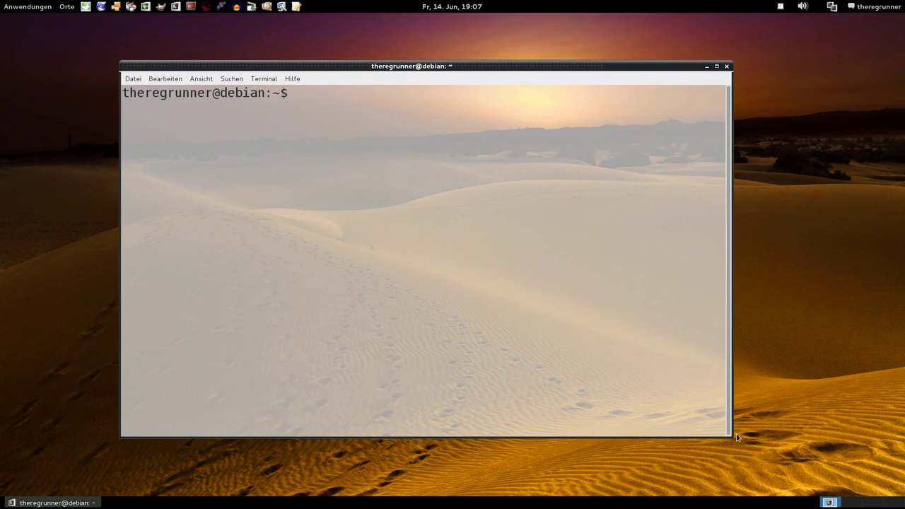
{"action": "left_click_drag", "start_coordinate": [731, 436], "coordinate": [597, 264]}
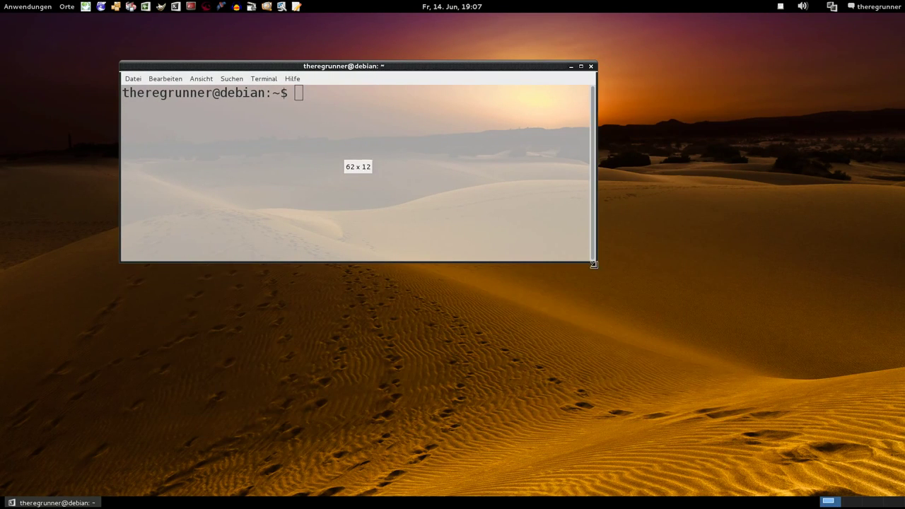
{"action": "left_click", "coordinate": [592, 65]}
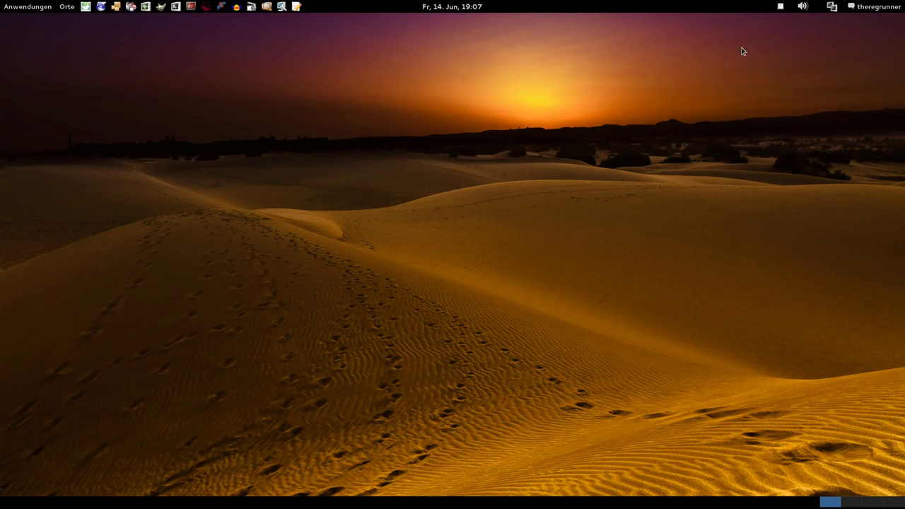
Open the desktop background settings from the system settings and reposition the settings window
{"action": "left_click", "coordinate": [888, 9]}
{"action": "left_click", "coordinate": [889, 49]}
{"action": "left_click", "coordinate": [386, 192]}
{"action": "left_click_drag", "start_coordinate": [448, 135], "coordinate": [401, 66]}
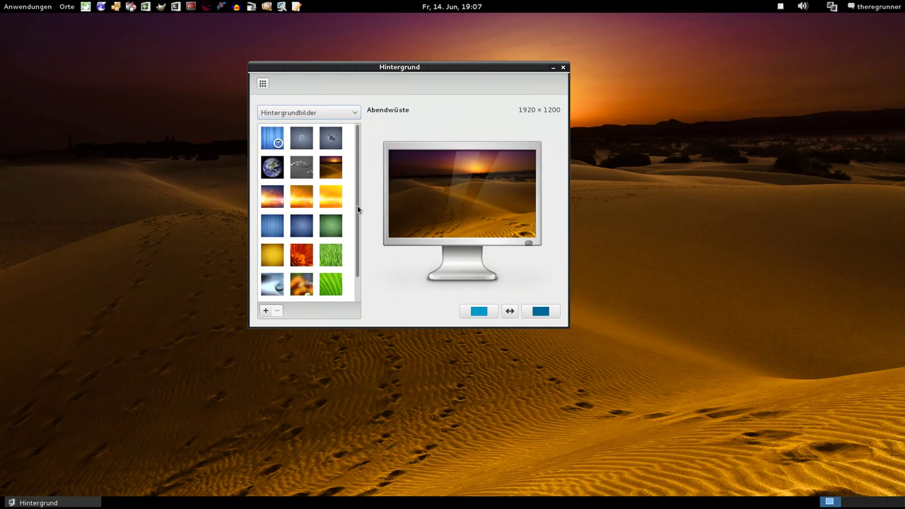
Try the wallpapers Leuchtsignale im Weltall, Leuchtfeuer im Weltall, Supernova, Streifen, the plain blue one and Grüne Landmasse
{"action": "left_click", "coordinate": [272, 201]}
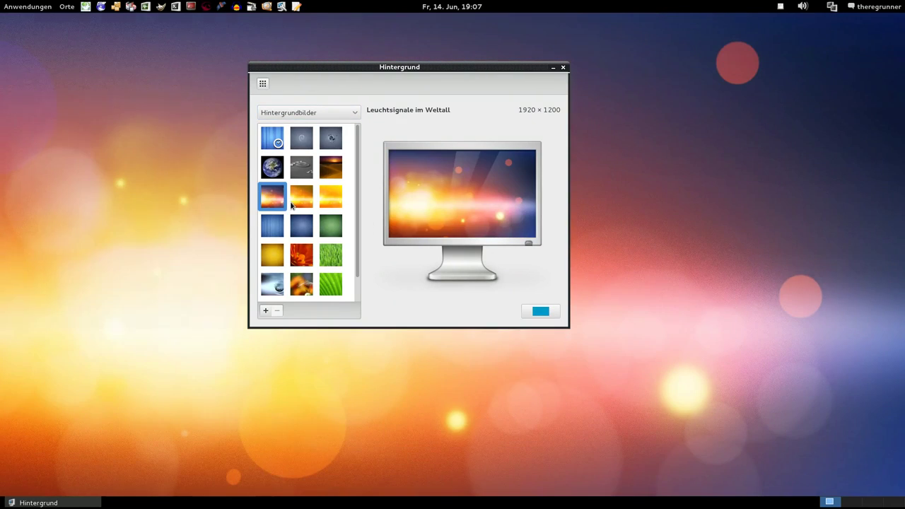
{"action": "left_click", "coordinate": [308, 204]}
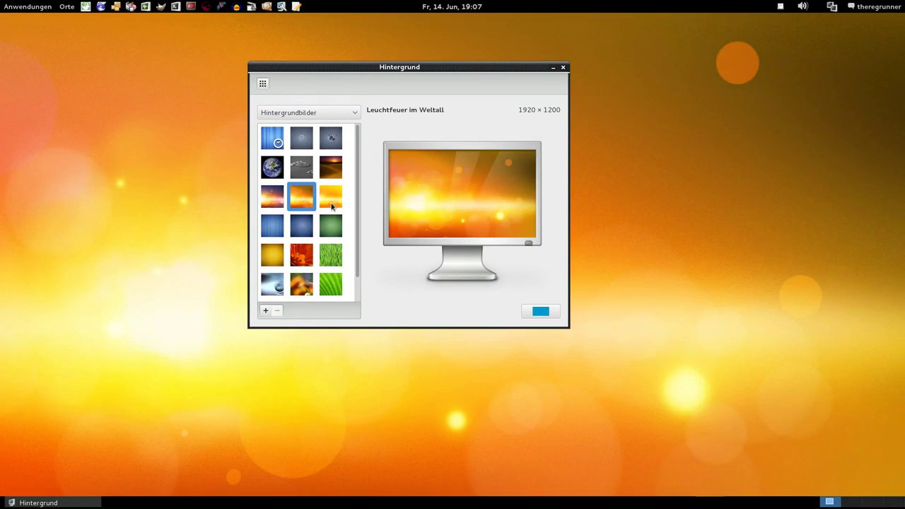
{"action": "left_click", "coordinate": [331, 203]}
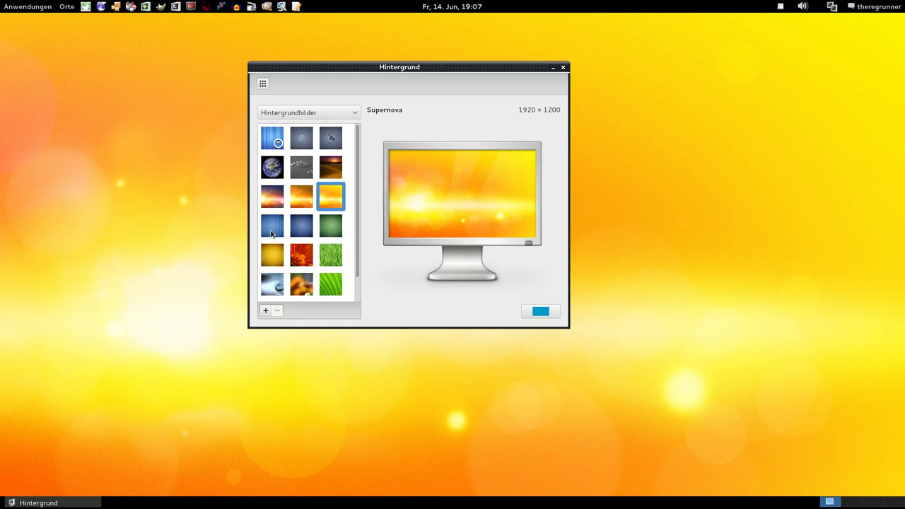
{"action": "left_click", "coordinate": [272, 226]}
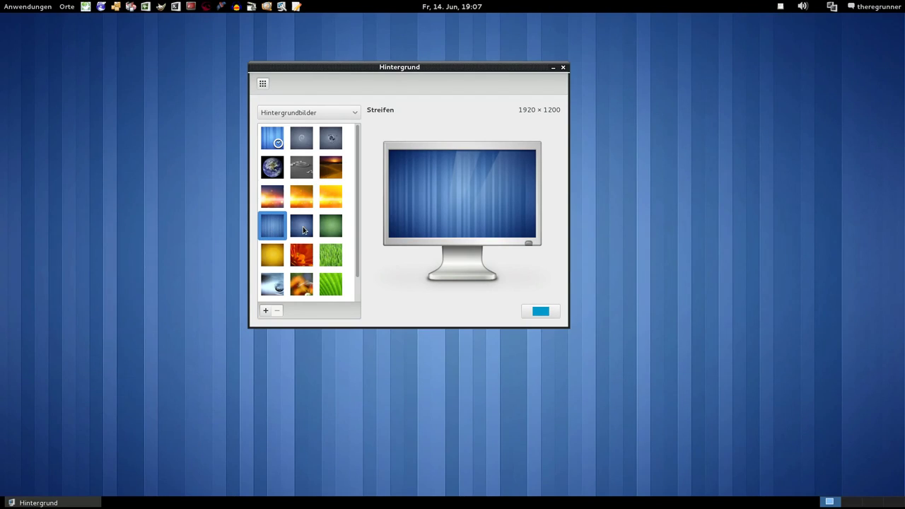
{"action": "left_click", "coordinate": [303, 229]}
{"action": "left_click", "coordinate": [338, 230]}
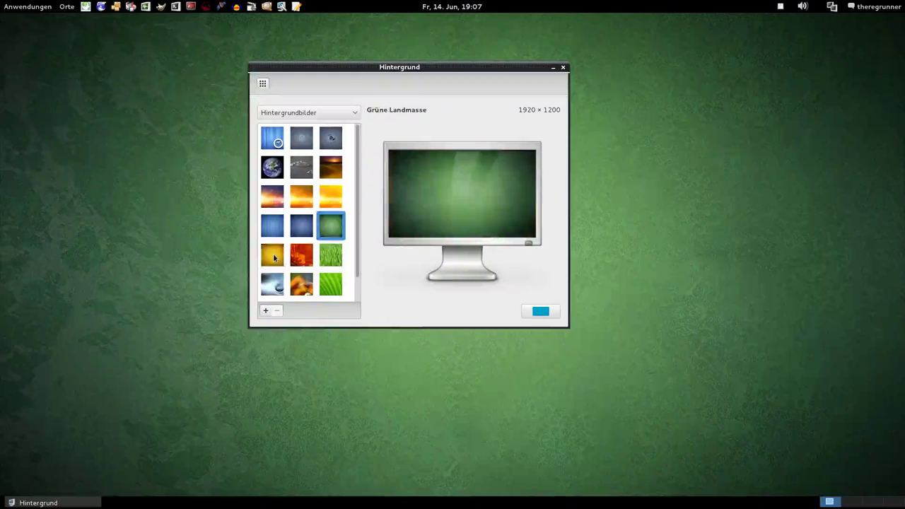
Try the yellow, Spätsommer, Grüner Mikrokosmos, Wasser and Frühling wallpapers, and reapply the desert wallpaper Abendwüste
{"action": "left_click", "coordinate": [274, 256]}
{"action": "left_click", "coordinate": [298, 260]}
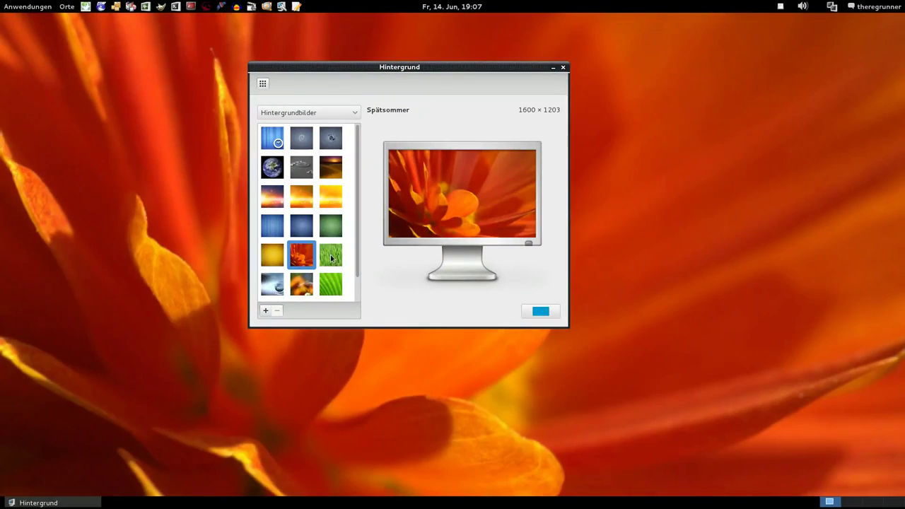
{"action": "left_click", "coordinate": [331, 259]}
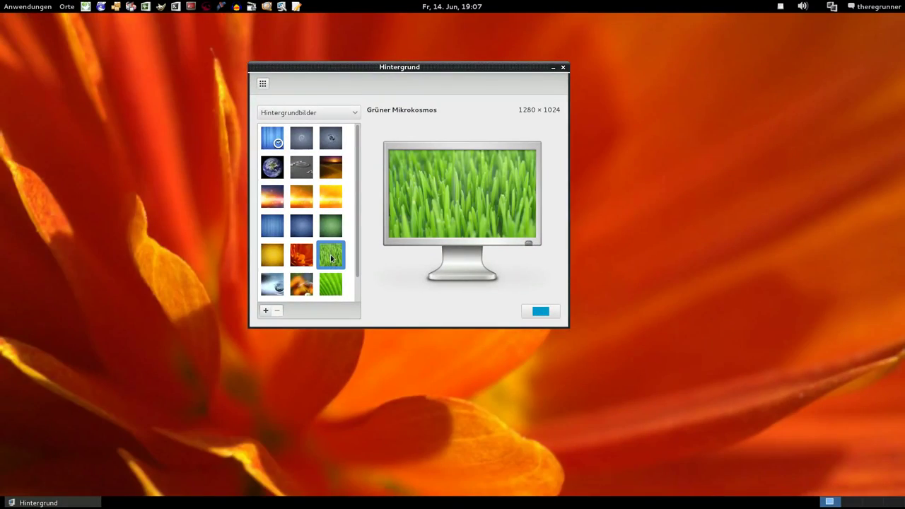
{"action": "scroll", "coordinate": [331, 259], "scroll_direction": "down", "scroll_amount": 1}
{"action": "left_click", "coordinate": [279, 262]}
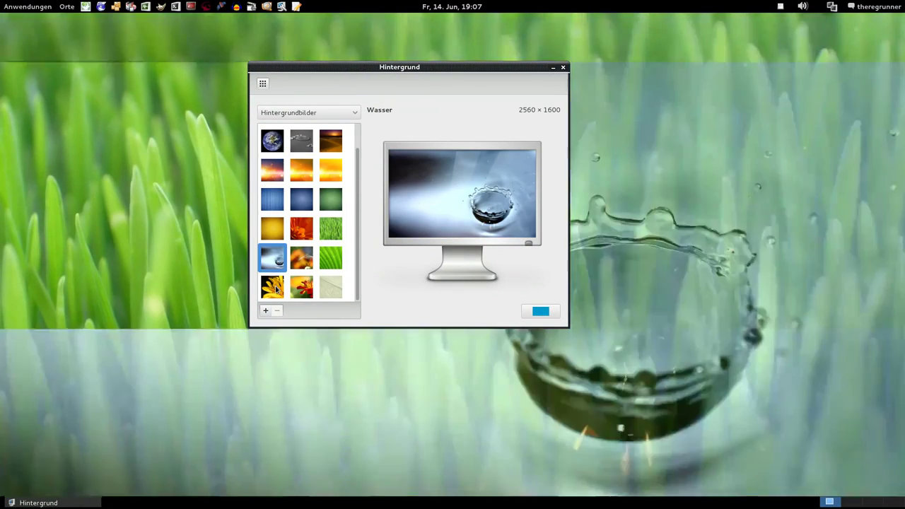
{"action": "left_click", "coordinate": [277, 289]}
{"action": "scroll", "coordinate": [322, 172], "scroll_direction": "up", "scroll_amount": 1}
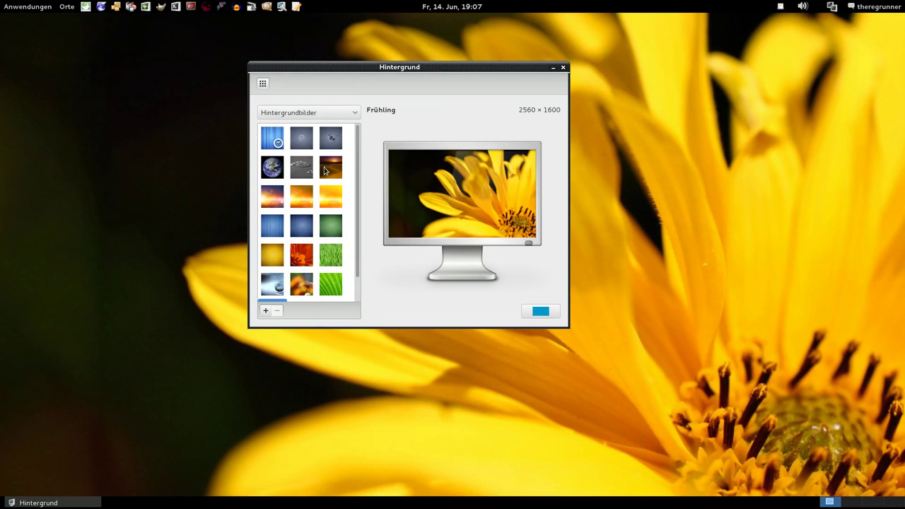
{"action": "left_click", "coordinate": [325, 170]}
{"action": "left_click_drag", "start_coordinate": [375, 69], "coordinate": [378, 104]}
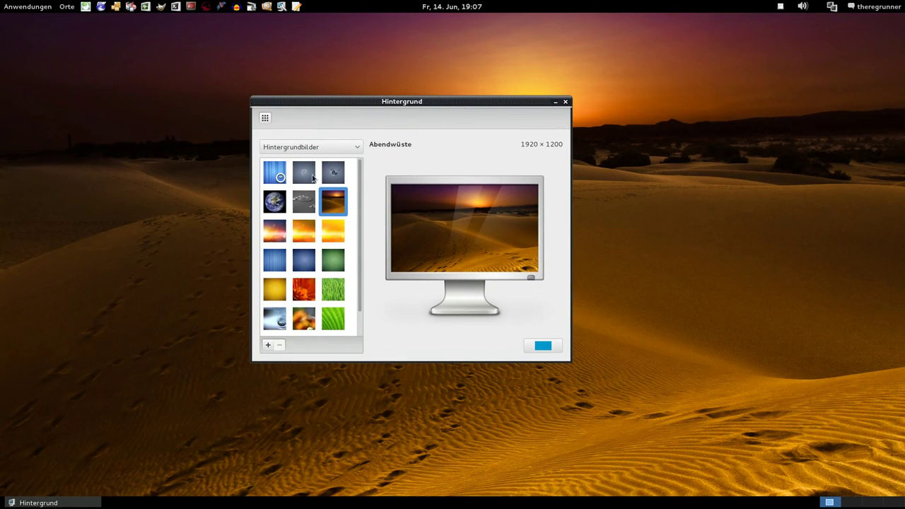
Set the Debian wallpaper as the desktop background and close the background settings
{"action": "left_click", "coordinate": [305, 174]}
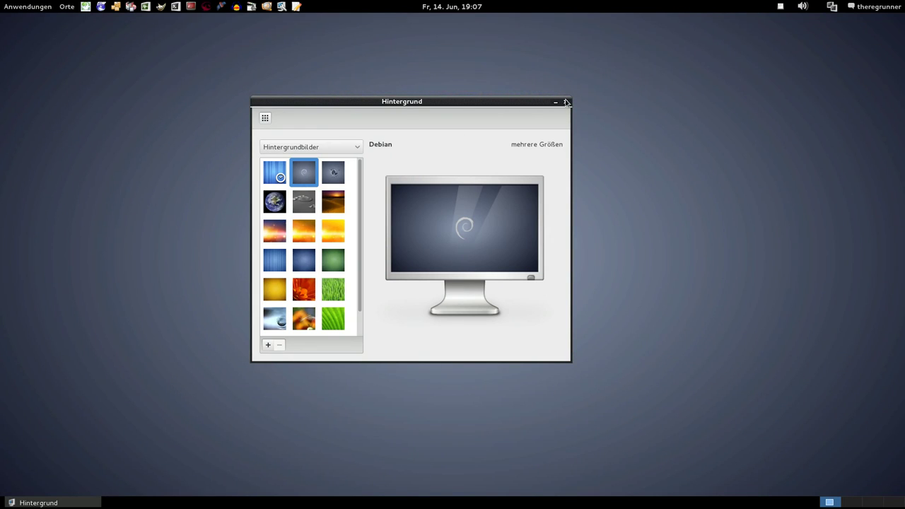
{"action": "left_click", "coordinate": [566, 102]}
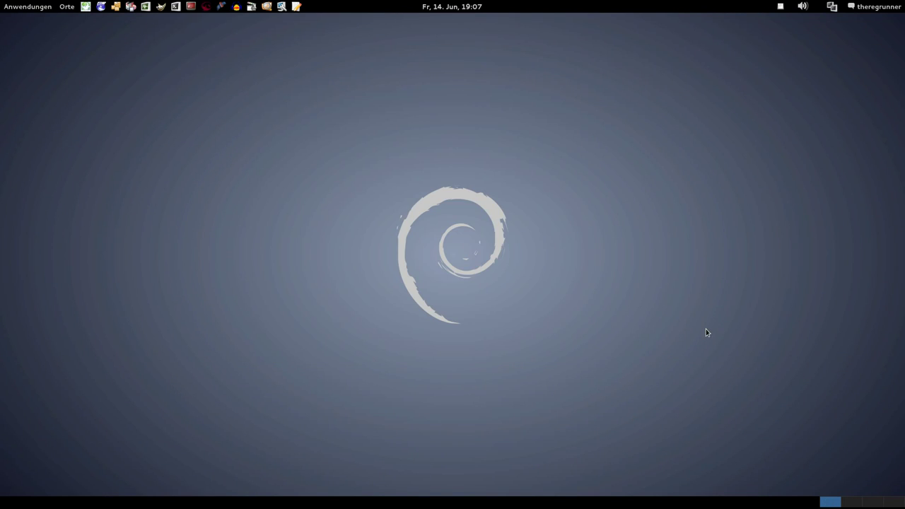